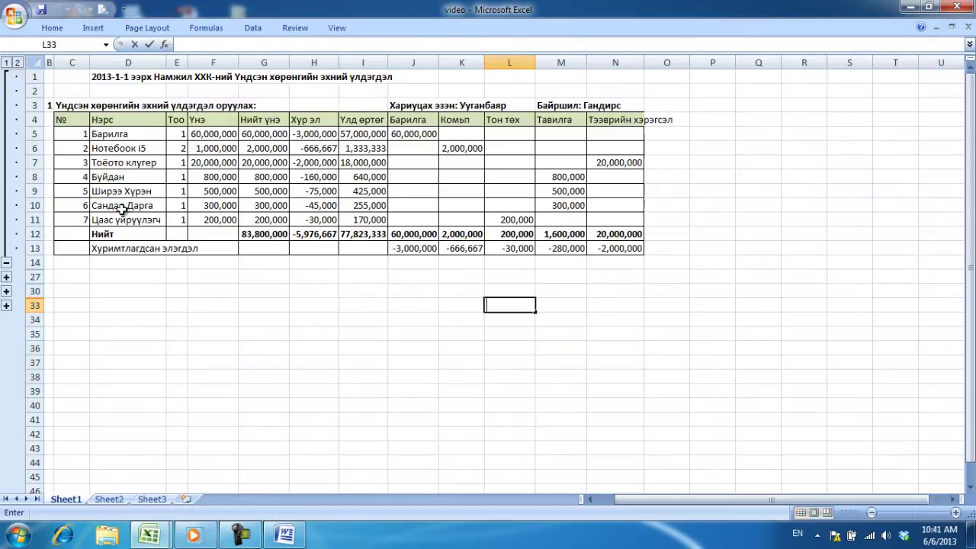
# - Review the quantity, price, accumulated depreciation, net value and asset name columns of the opening fixed-asset table
pyautogui.moveTo(173, 120); pyautogui.dragTo(265, 221)
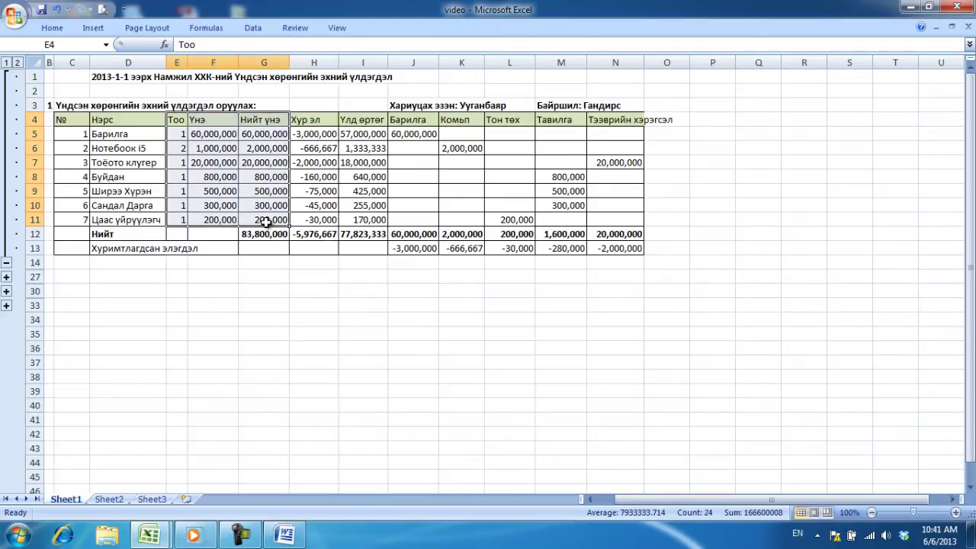
pyautogui.moveTo(313, 120); pyautogui.dragTo(328, 238)
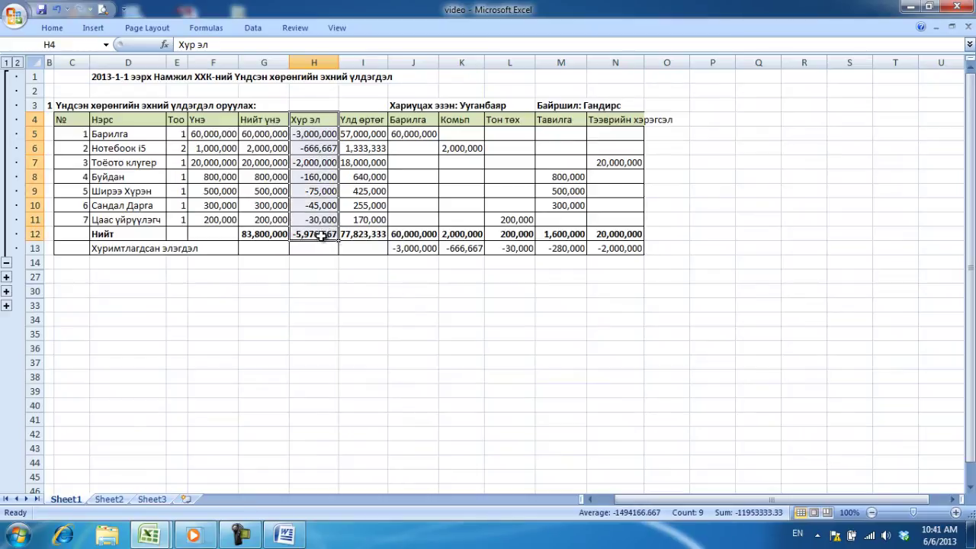
pyautogui.click(314, 235)
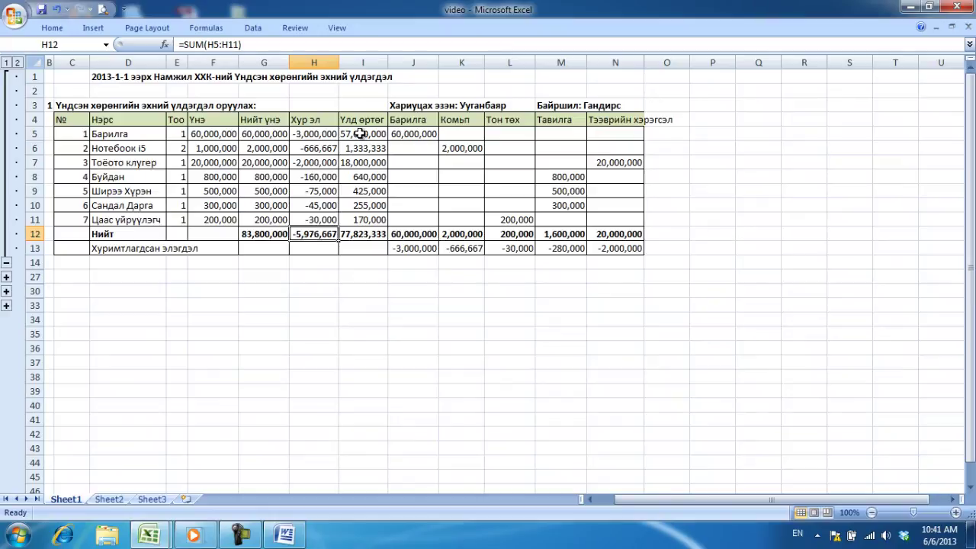
pyautogui.moveTo(276, 134); pyautogui.dragTo(359, 235)
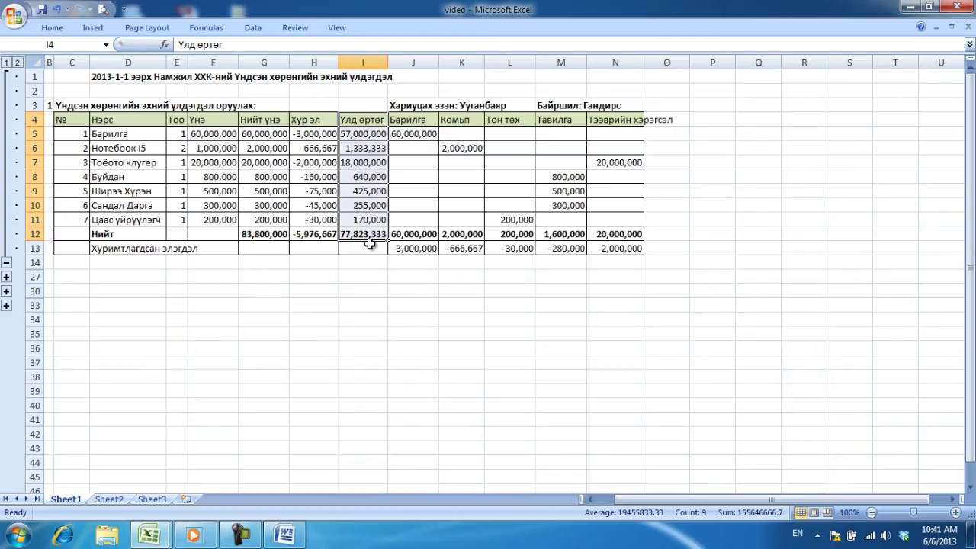
pyautogui.moveTo(122, 122); pyautogui.dragTo(130, 219)
# - Examine the asset category columns Барилга, Комьп, Тон төх, Тавилга and Тээврийн хэрэгсэл in the fixed-asset table
pyautogui.moveTo(404, 122); pyautogui.dragTo(614, 242)
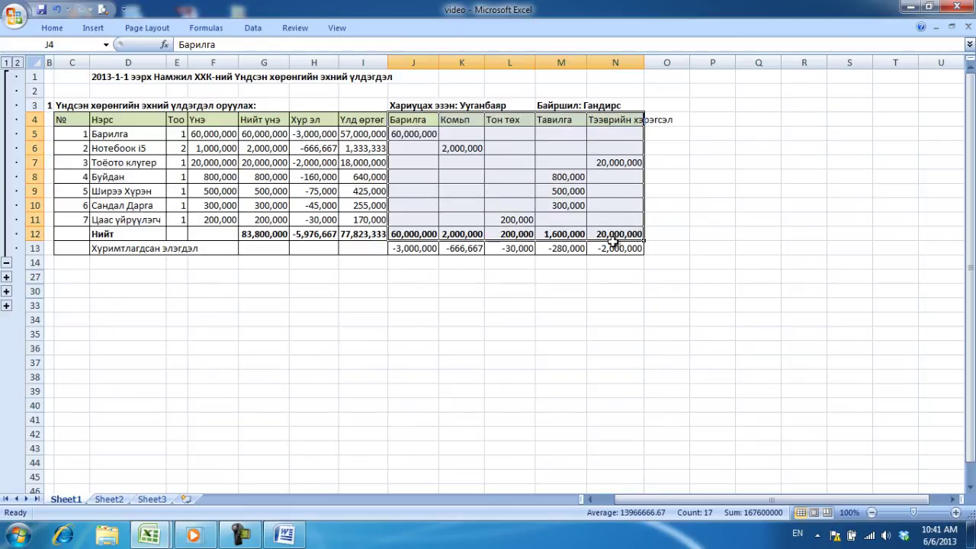
pyautogui.click(420, 122)
pyautogui.click(448, 122)
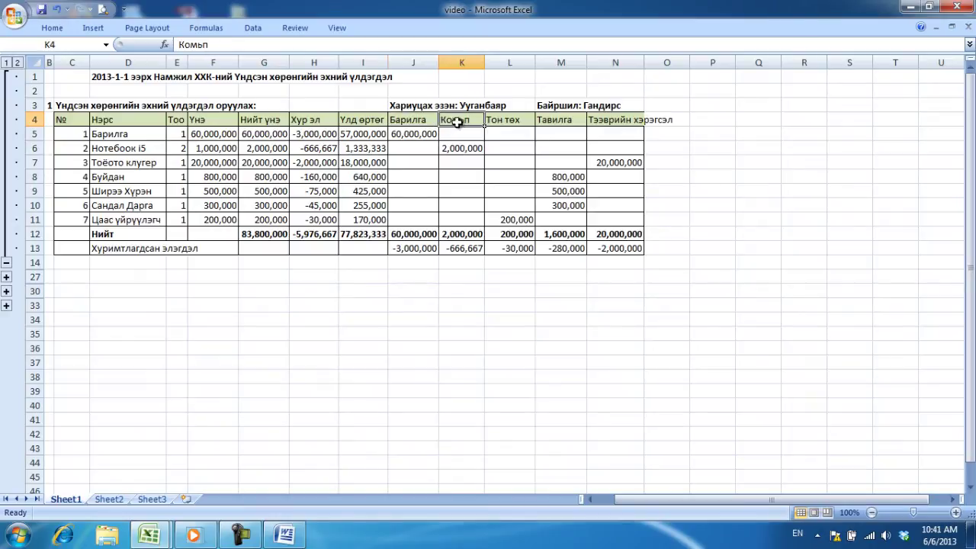
pyautogui.click(495, 124)
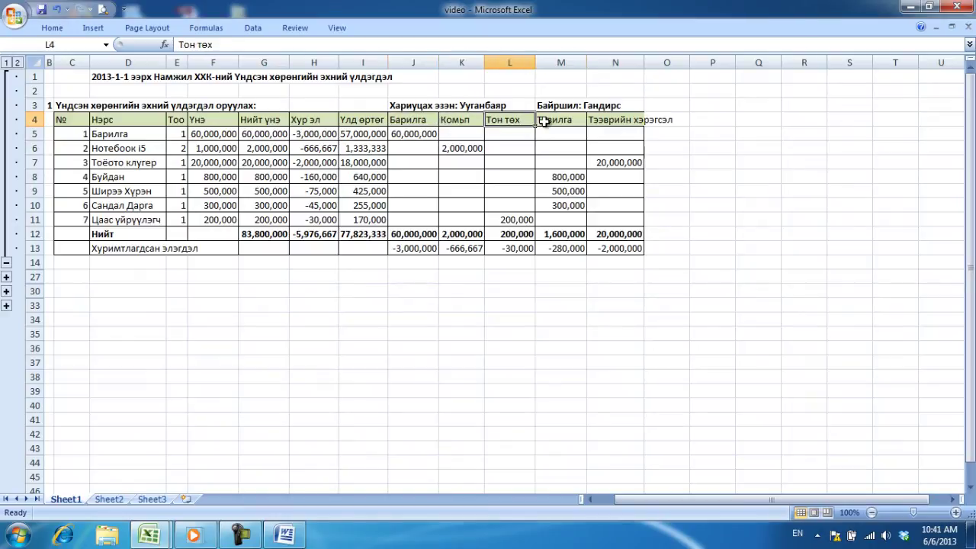
pyautogui.click(542, 122)
pyautogui.click(615, 121)
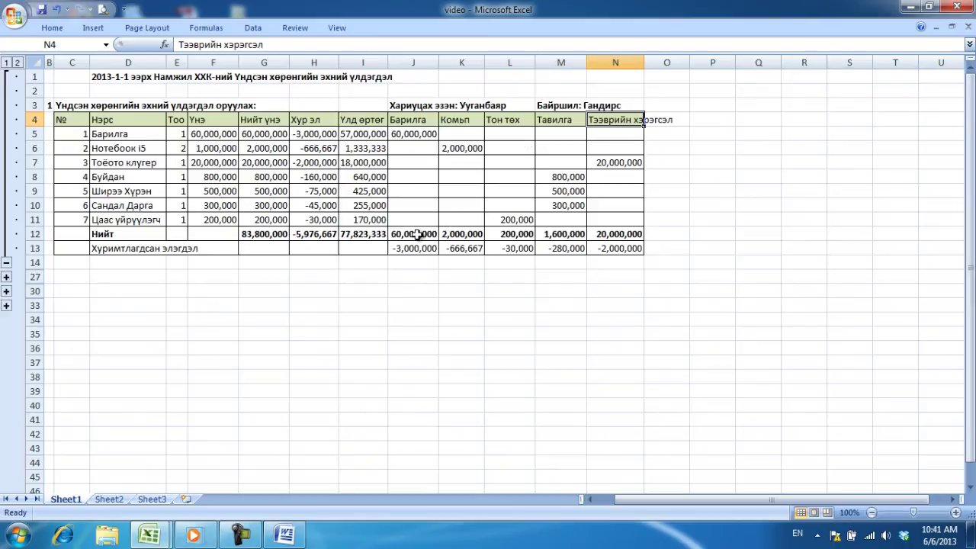
# - Compare the category totals and accumulated depreciation rows with the individual assets' depreciation values
pyautogui.moveTo(415, 234); pyautogui.dragTo(615, 235)
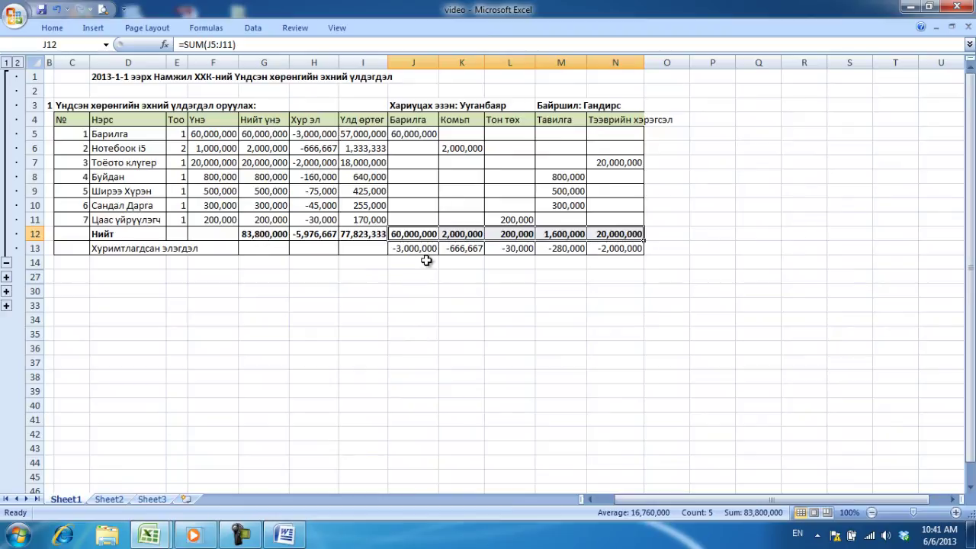
pyautogui.moveTo(410, 248); pyautogui.dragTo(602, 250)
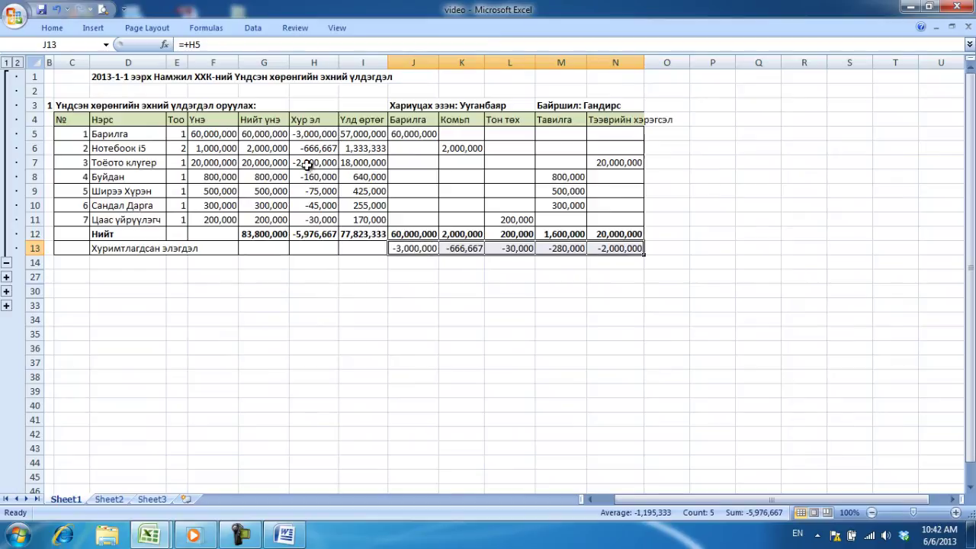
pyautogui.moveTo(311, 134); pyautogui.dragTo(319, 205)
pyautogui.moveTo(412, 248); pyautogui.dragTo(615, 253)
# - Switch to the CT20130412n workbook and review both pairs of opening balance columns on the aj_husnegt sheet
pyautogui.moveTo(149, 536)
pyautogui.click(130, 489)
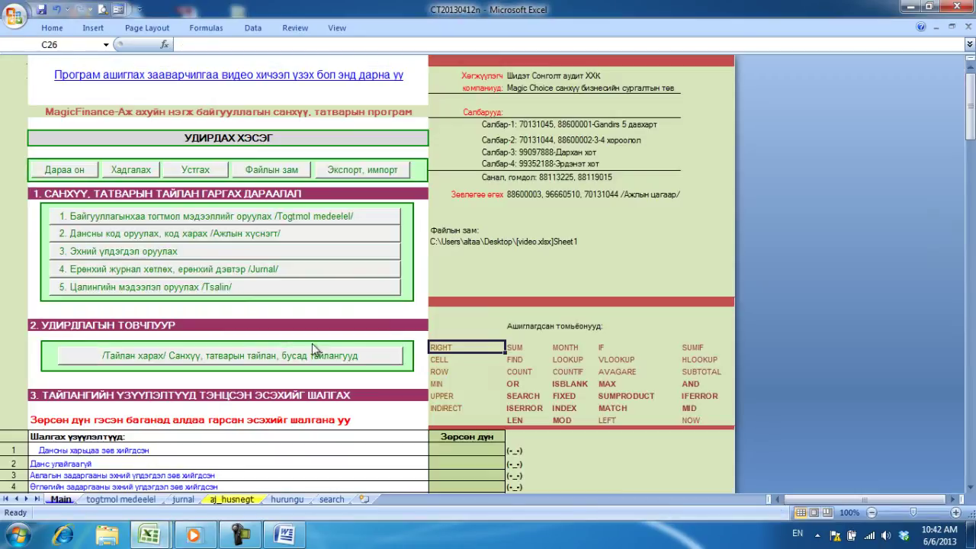
pyautogui.click(236, 501)
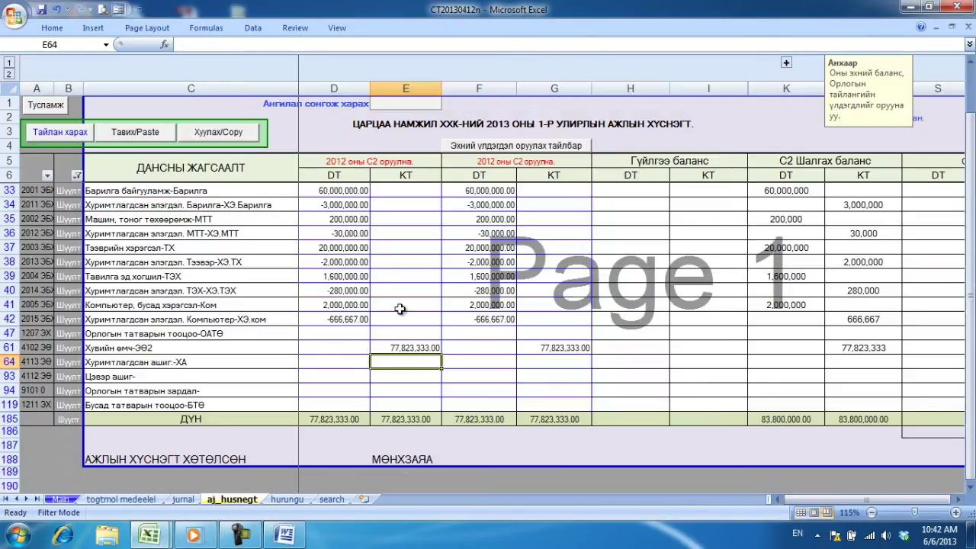
pyautogui.moveTo(359, 190); pyautogui.dragTo(413, 390)
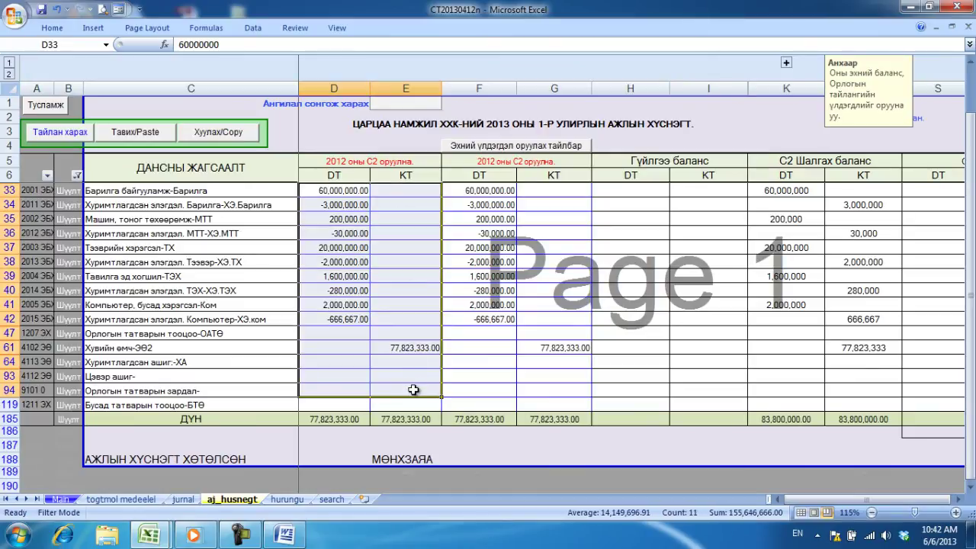
pyautogui.moveTo(493, 190); pyautogui.dragTo(555, 408)
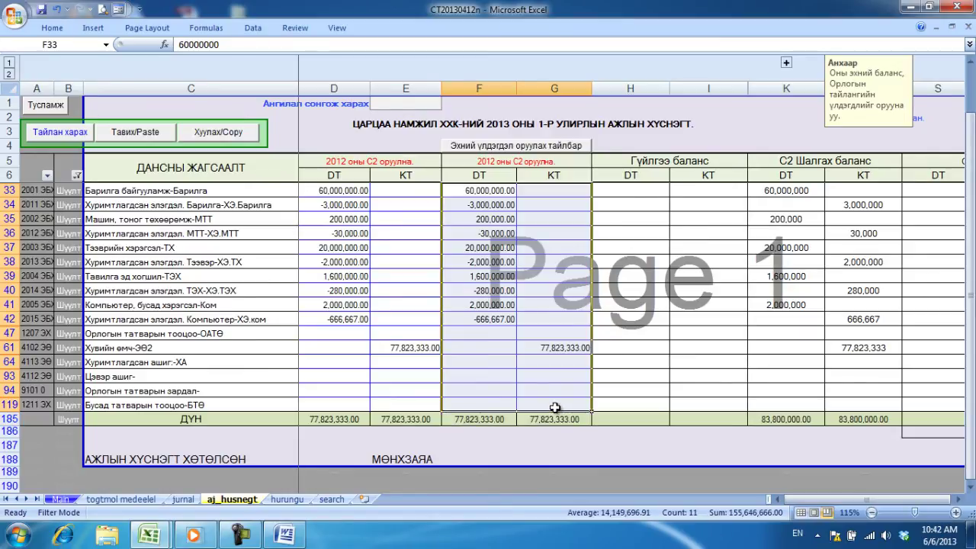
# - Check the reporting month and day on the togtmol medeelel sheet
pyautogui.click(119, 500)
pyautogui.click(304, 159)
pyautogui.click(305, 171)
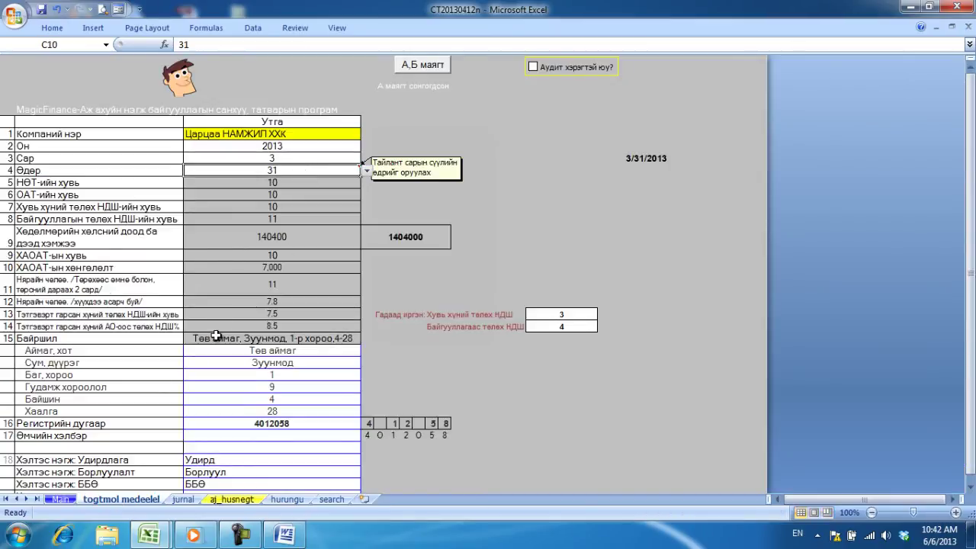
# - Return to the aj_husnegt sheet and compare the first pair of 2012 C2 balance columns with the second
pyautogui.click(231, 500)
pyautogui.moveTo(364, 192); pyautogui.dragTo(395, 390)
pyautogui.moveTo(490, 192); pyautogui.dragTo(540, 405)
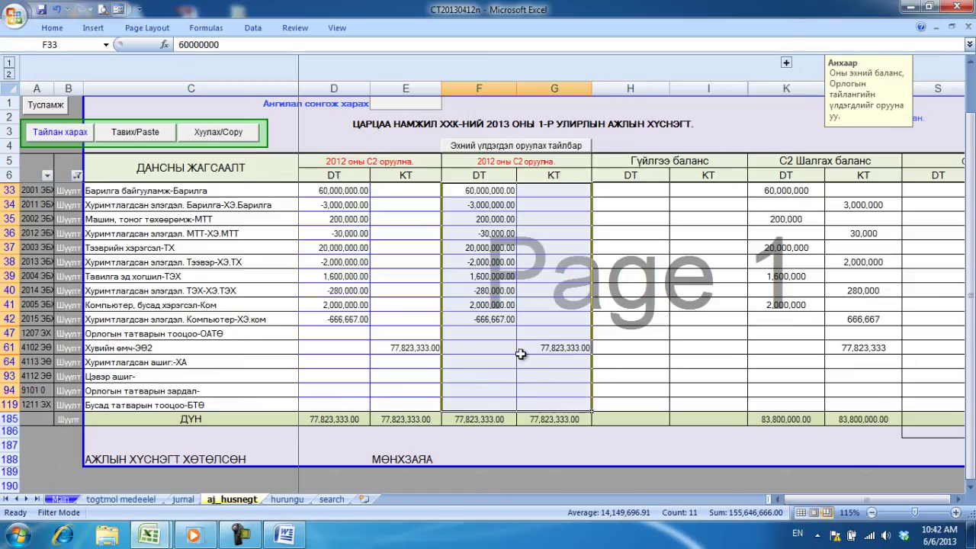
pyautogui.moveTo(484, 192); pyautogui.dragTo(359, 316)
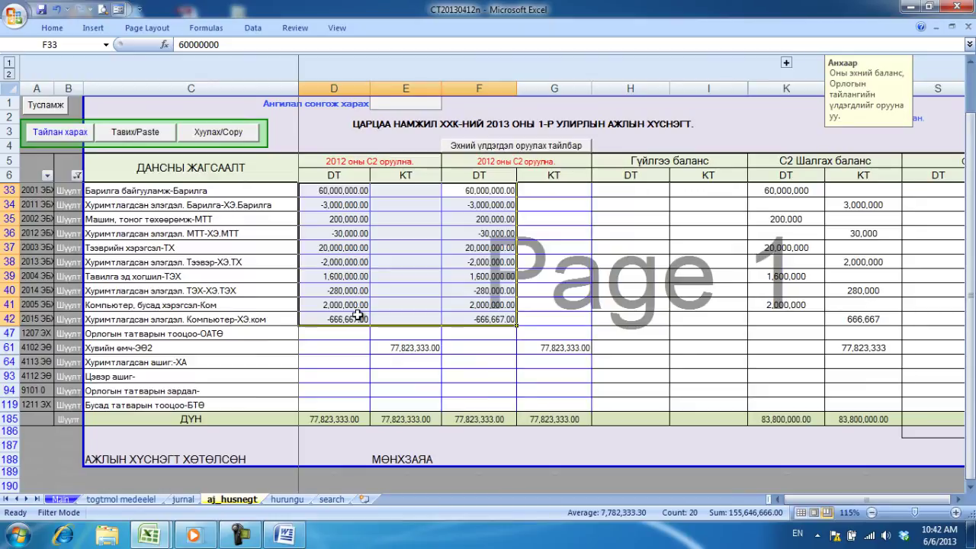
# - Check the first DT column's total against the fixed-asset cost and accumulated depreciation entries in D33:D42
pyautogui.click(333, 419)
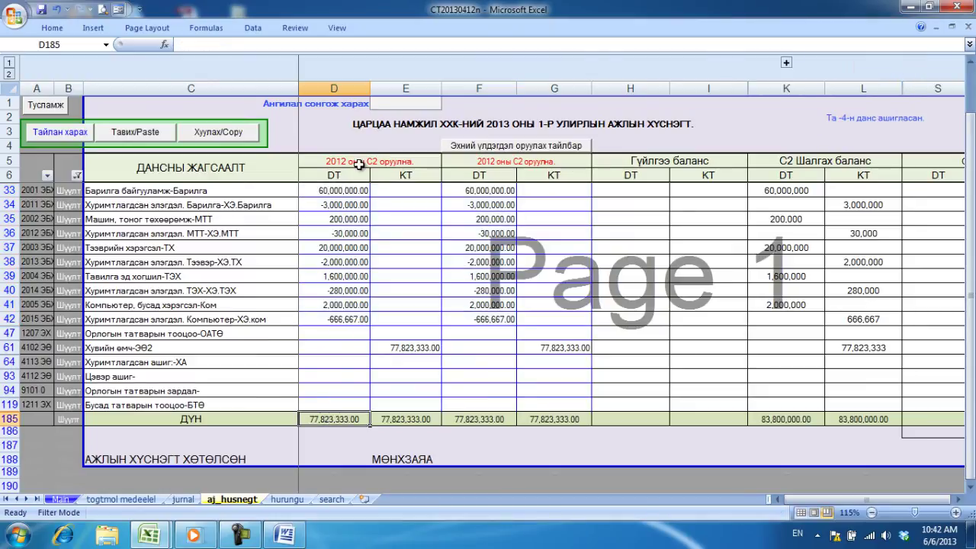
pyautogui.moveTo(348, 191); pyautogui.dragTo(346, 317)
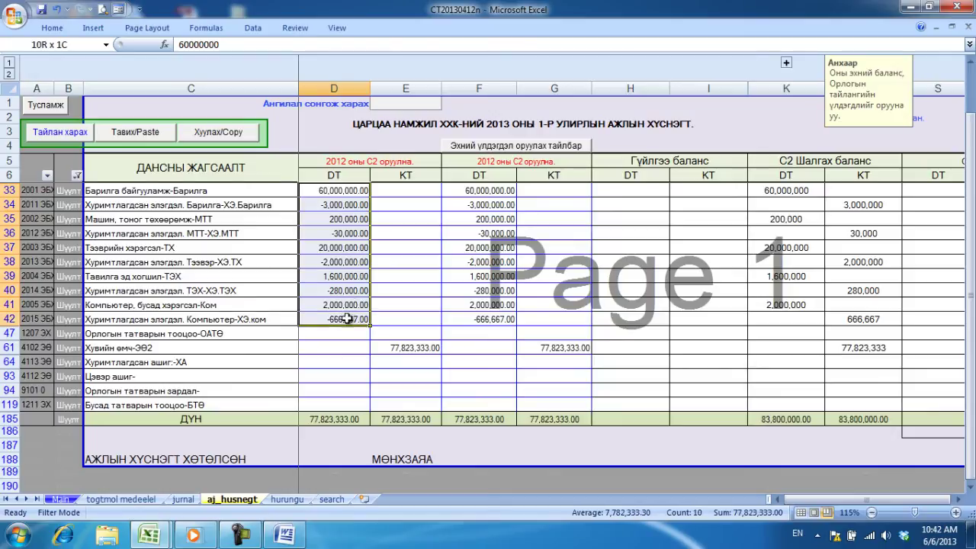
pyautogui.click(336, 418)
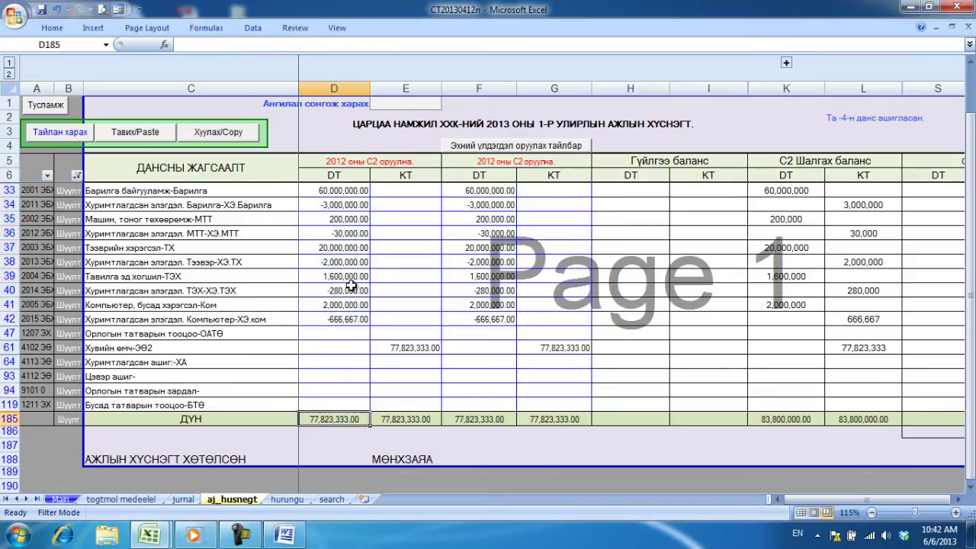
pyautogui.click(356, 192)
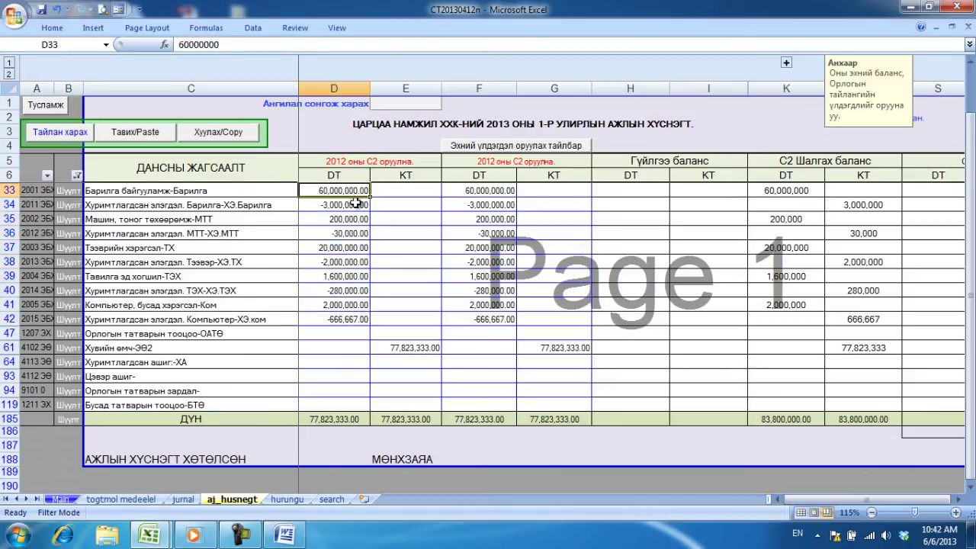
pyautogui.click(356, 206)
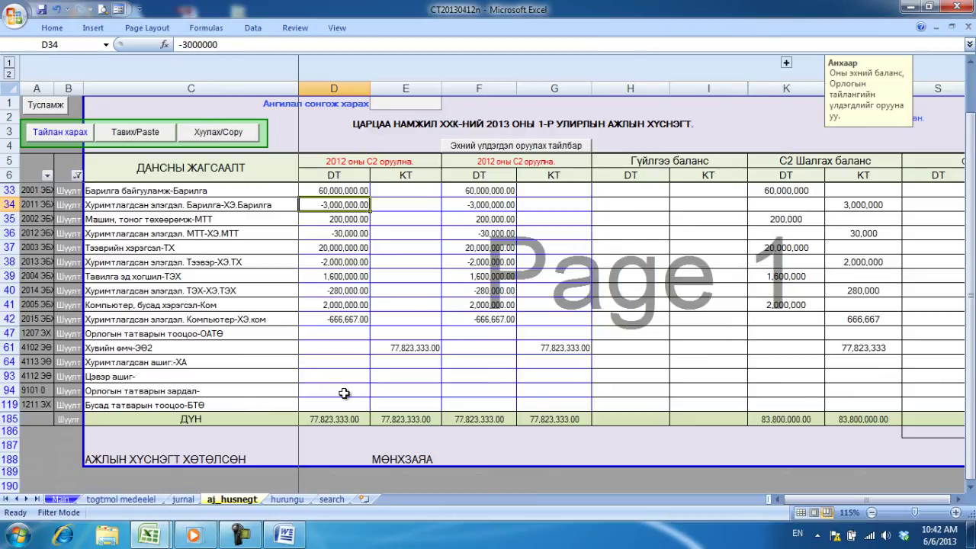
pyautogui.click(338, 420)
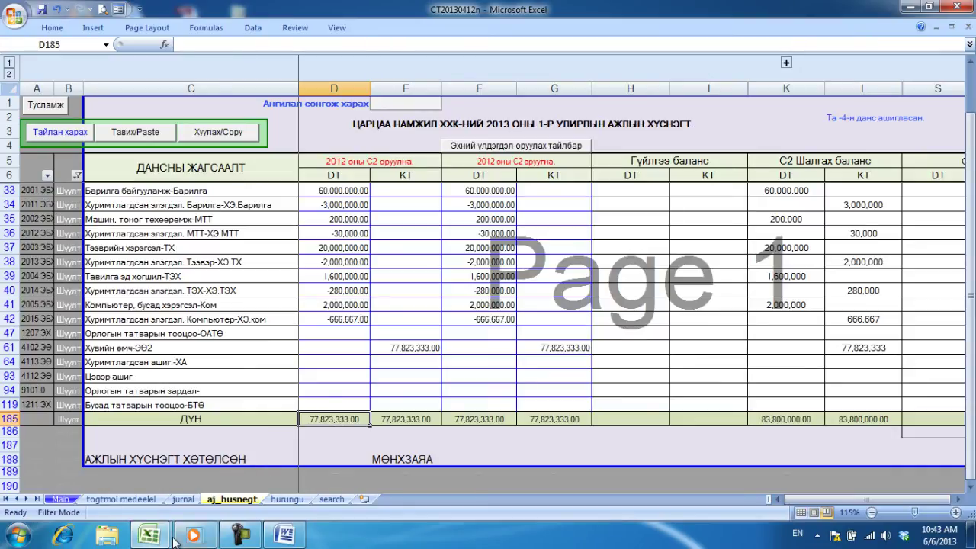
# - Switch to the video workbook and check the total cost and accumulated depreciation against the total net value in row 12
pyautogui.moveTo(153, 534)
pyautogui.click(186, 482)
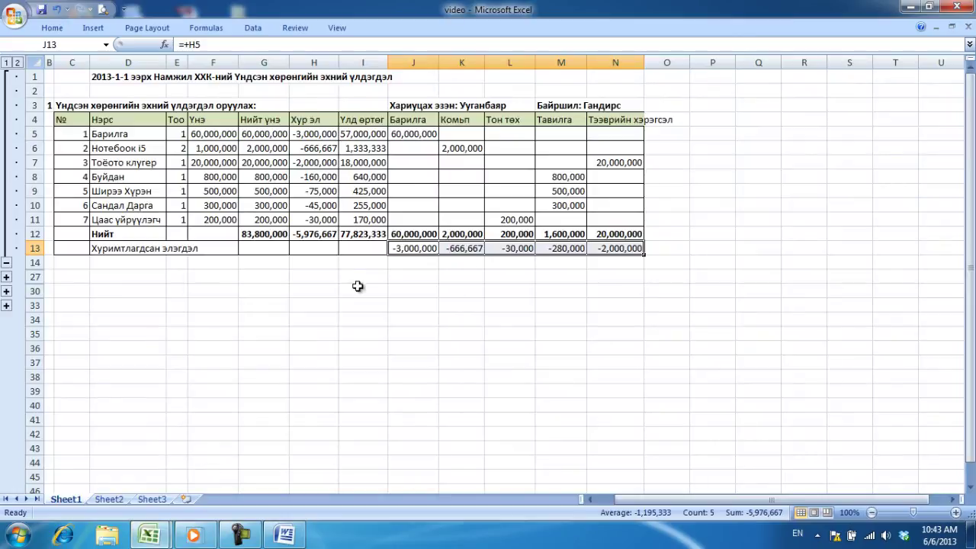
pyautogui.click(267, 234)
pyautogui.moveTo(266, 234); pyautogui.dragTo(297, 234)
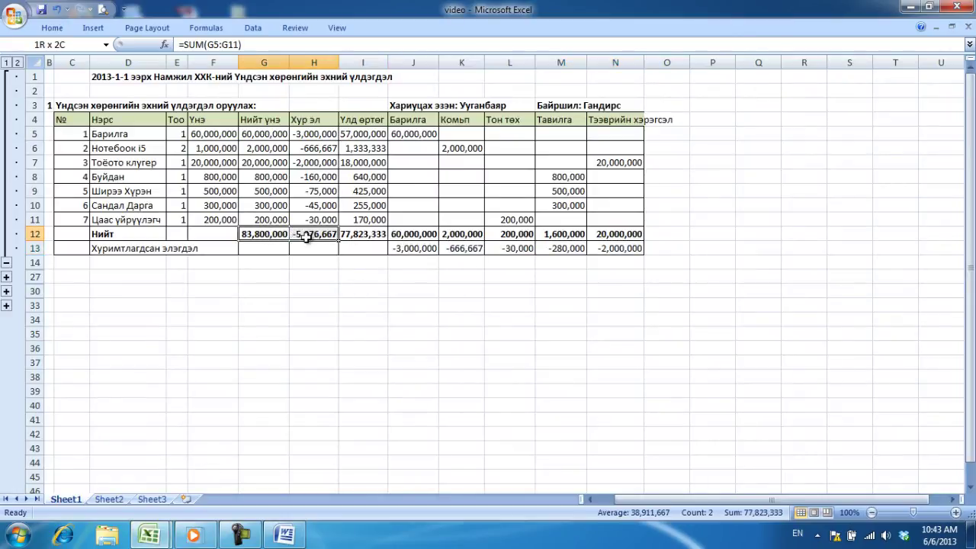
pyautogui.click(372, 235)
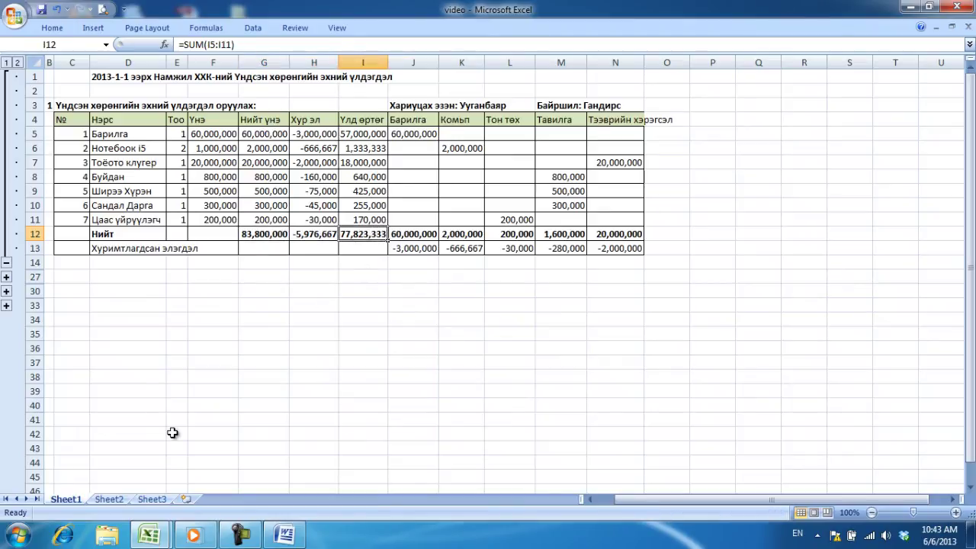
# - Return to the CT20130412n workbook and examine the differences for fixed-asset checks 7 and 8 on the Main sheet
pyautogui.click(157, 535)
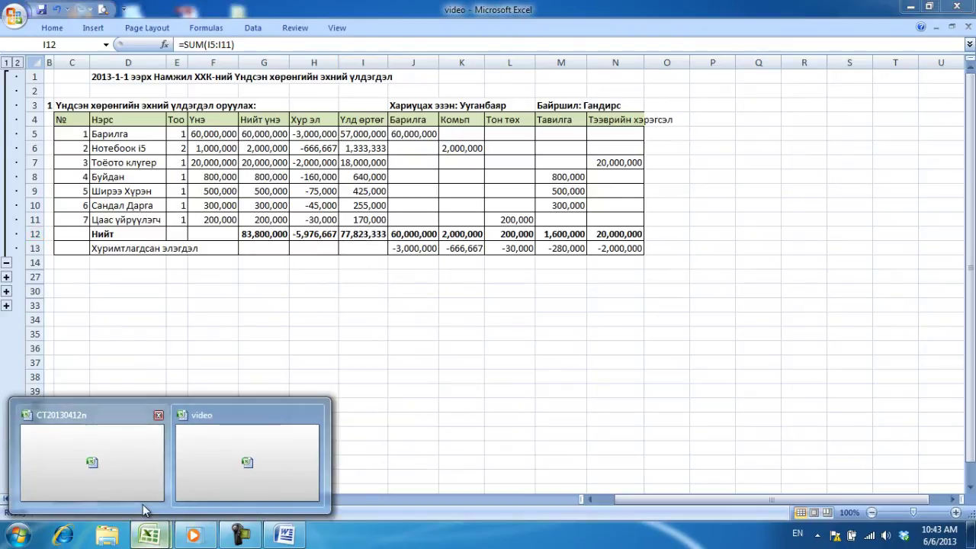
pyautogui.click(143, 499)
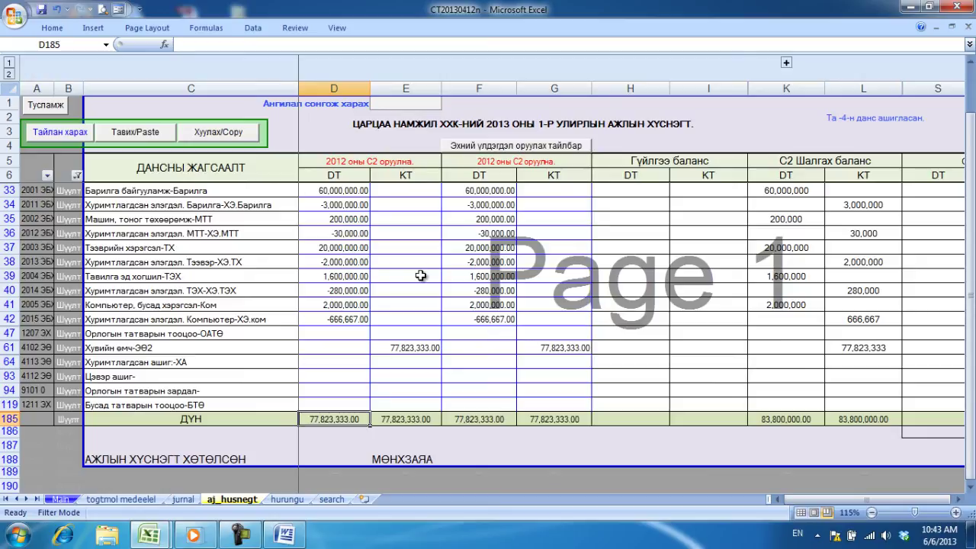
pyautogui.click(61, 499)
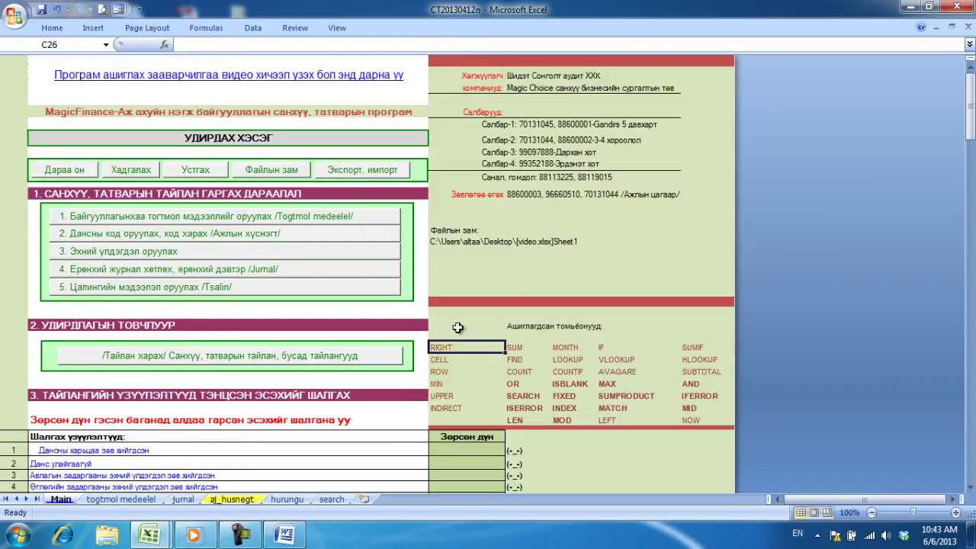
pyautogui.moveTo(971, 101); pyautogui.dragTo(972, 120)
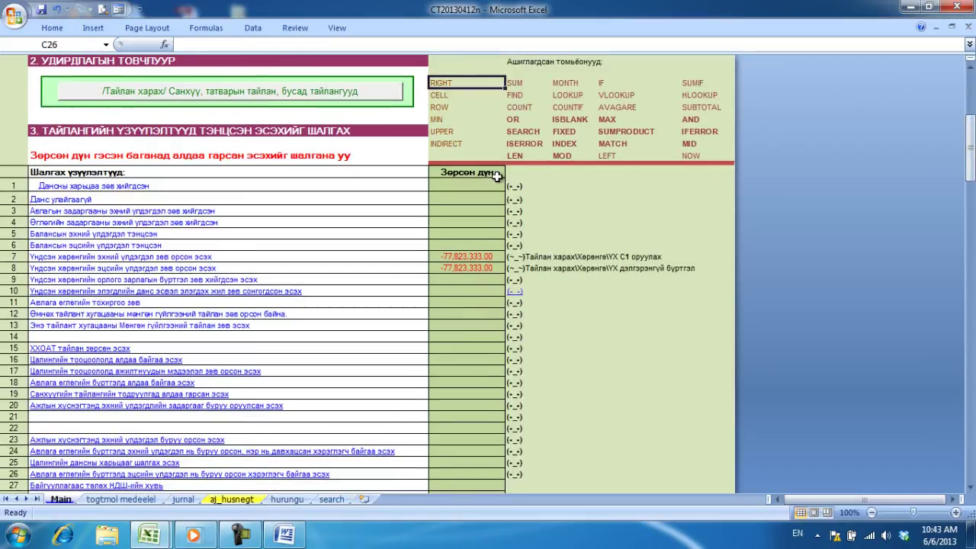
pyautogui.moveTo(464, 258); pyautogui.dragTo(411, 272)
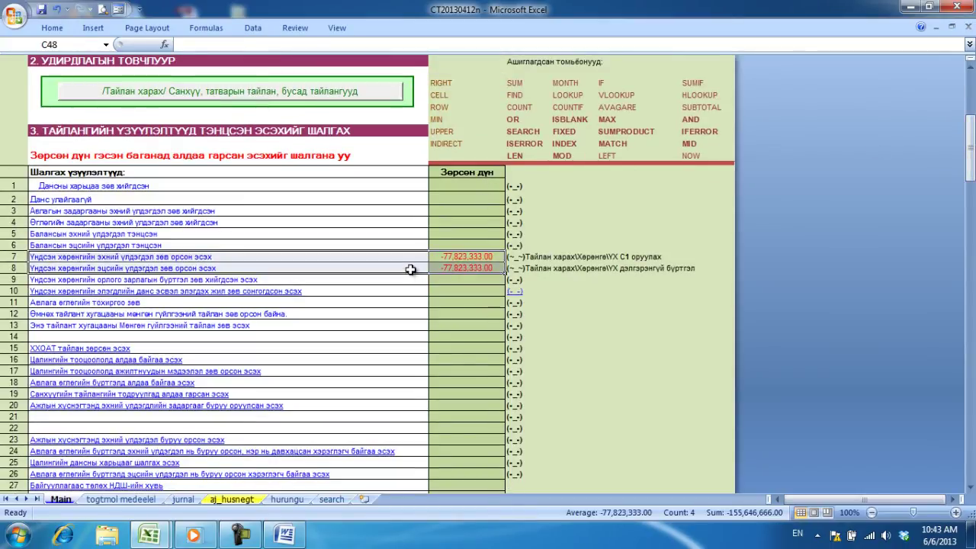
pyautogui.moveTo(326, 258); pyautogui.dragTo(625, 256)
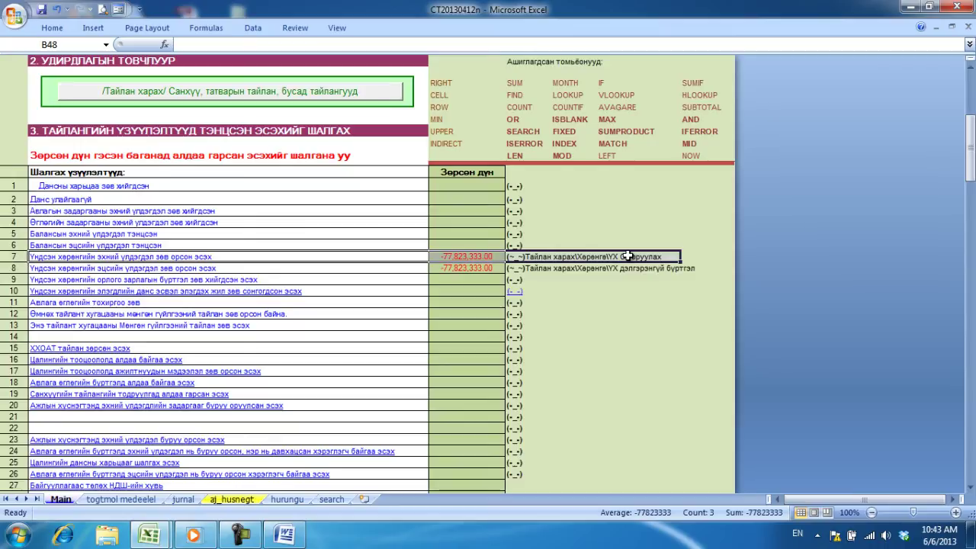
# - Open the detailed fixed-asset register, Үндсэн хөрөнгийн дэлгэрэнгүй бүртгэл, from the Хөрөнгө group of the MagicFinance reports
pyautogui.click(352, 92)
pyautogui.click(510, 208)
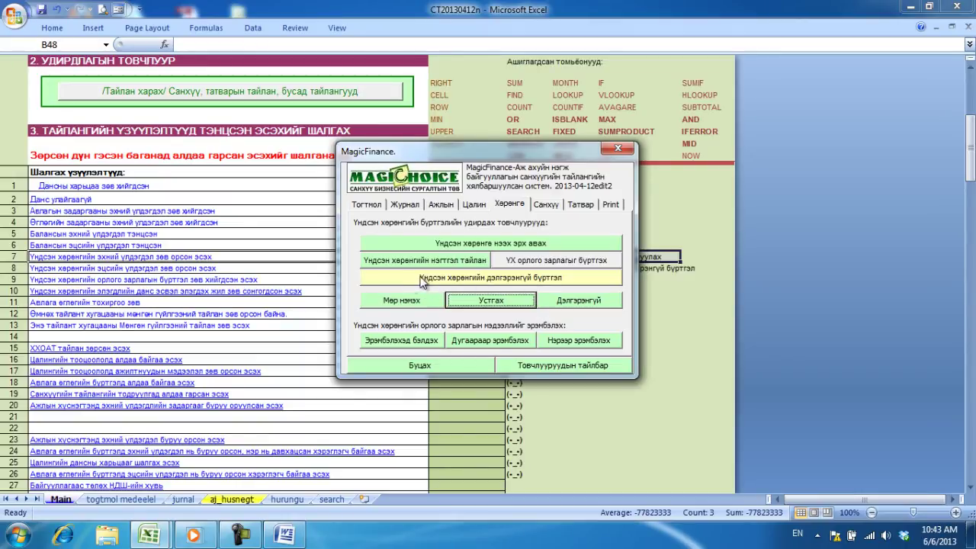
pyautogui.click(442, 281)
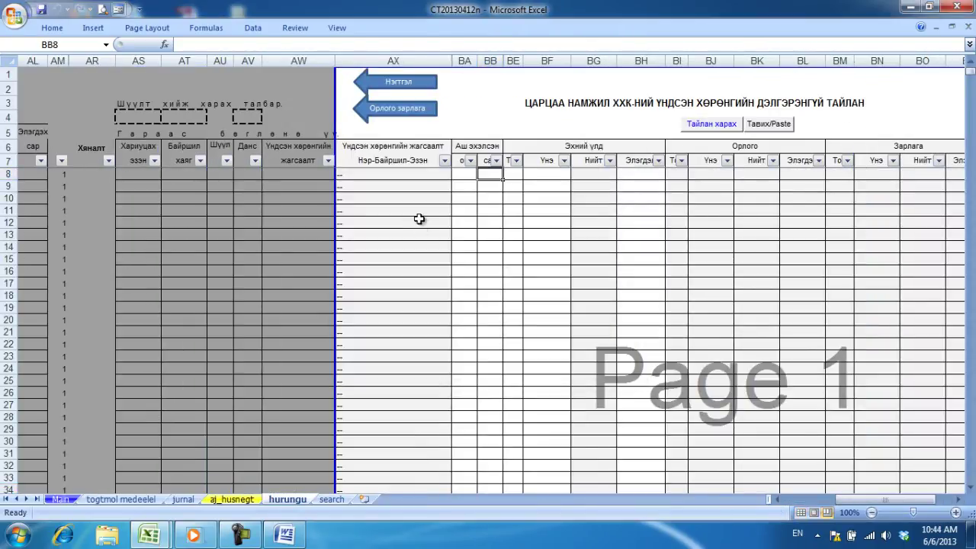
# - Look across the columns of the detailed register from the asset list through the opening balance to Орлого
pyautogui.click(420, 213)
pyautogui.press('Right')
pyautogui.press('Right')
pyautogui.press('Right')
pyautogui.press('Right')
pyautogui.press('Right')
pyautogui.press('Right')
pyautogui.press('Right')
pyautogui.press('Right')
pyautogui.press('Right')
pyautogui.press('Right')
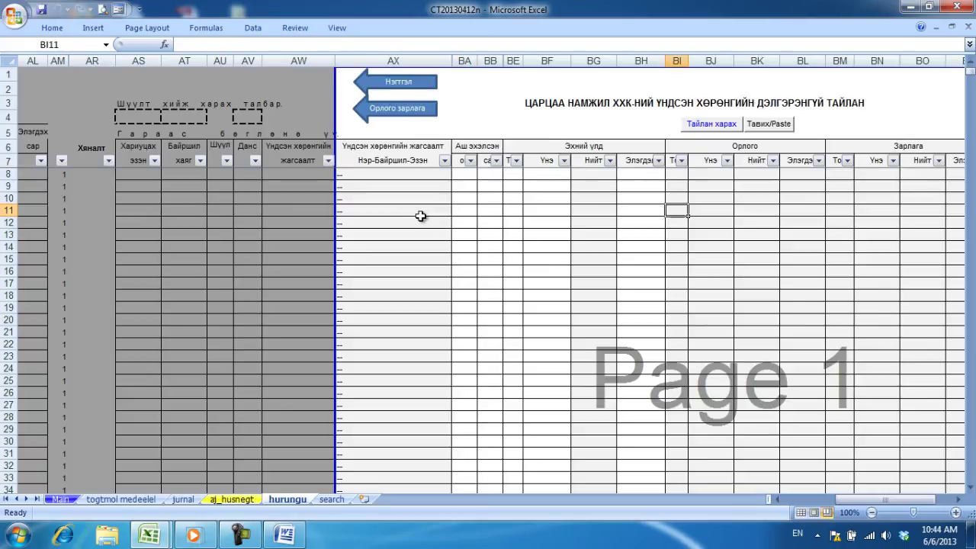
# - Look across the Орлого and Зарлага columns of the detailed register and back to the Хяналт column
pyautogui.press('Right')
pyautogui.press('Right')
pyautogui.press('Right')
pyautogui.press('Right')
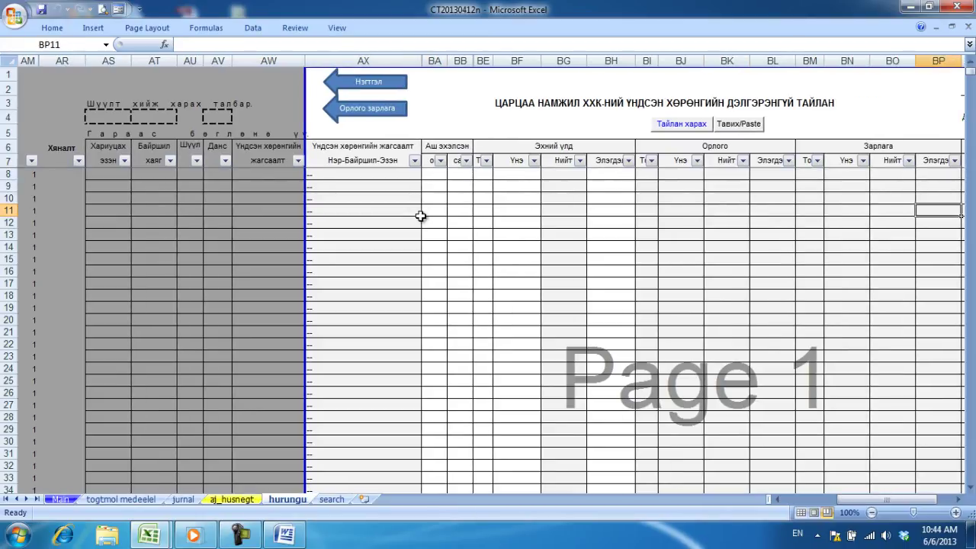
pyautogui.press('Right')
pyautogui.press('Left')
pyautogui.press('Left')
pyautogui.press('Left')
pyautogui.press('Left')
pyautogui.press('Left')
pyautogui.press('Left')
pyautogui.press('Left')
pyautogui.press('Left')
pyautogui.press('Left')
pyautogui.press('Left')
pyautogui.press('Left')
pyautogui.press('Left')
pyautogui.press('Left')
pyautogui.press('Left')
pyautogui.press('Left')
pyautogui.press('Left')
pyautogui.press('Left')
pyautogui.press('Left')
pyautogui.press('Left')
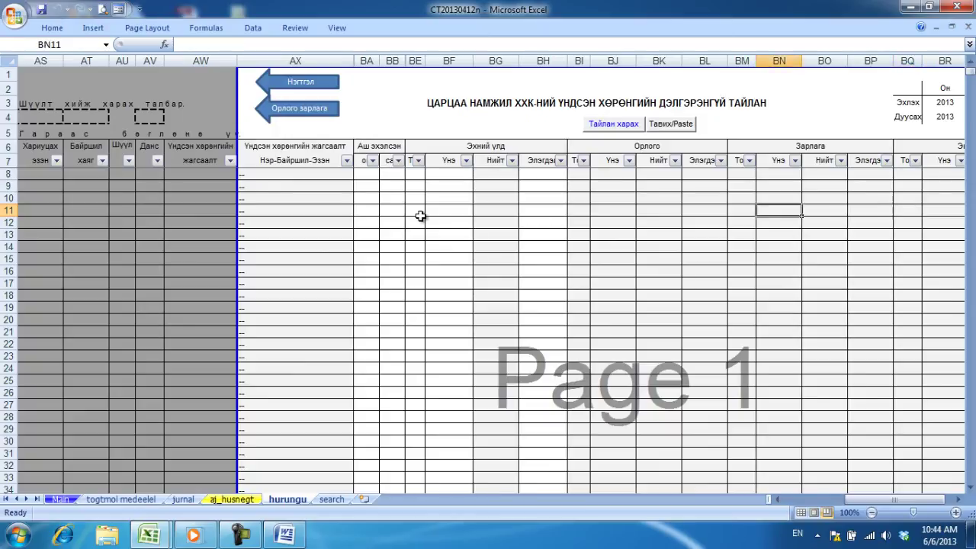
pyautogui.press('Left')
pyautogui.press('Left')
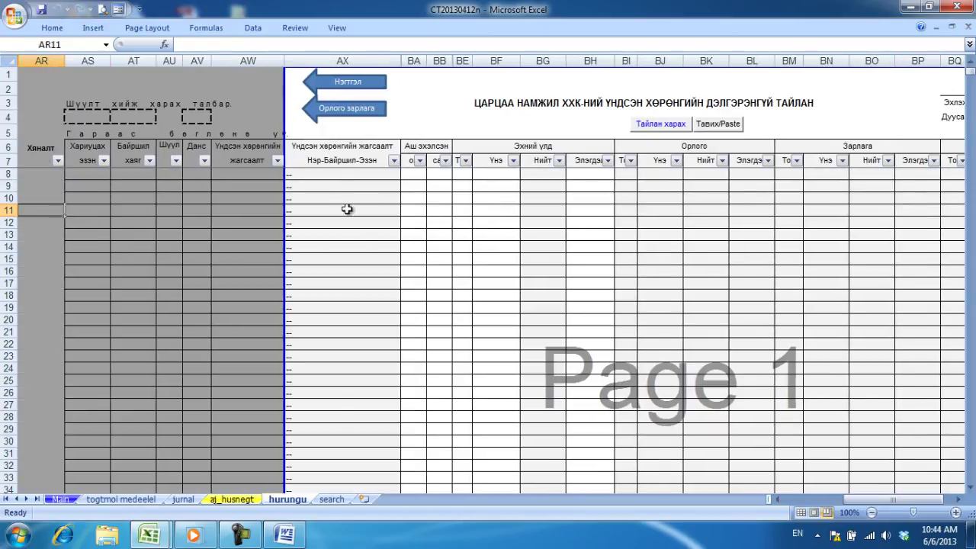
# - Examine the register's opening-balance entry columns, the Нэр-Байршил-Эзэн column, and the Данс and asset name cells from row 8
pyautogui.moveTo(416, 174); pyautogui.dragTo(499, 456)
pyautogui.moveTo(603, 177); pyautogui.dragTo(599, 458)
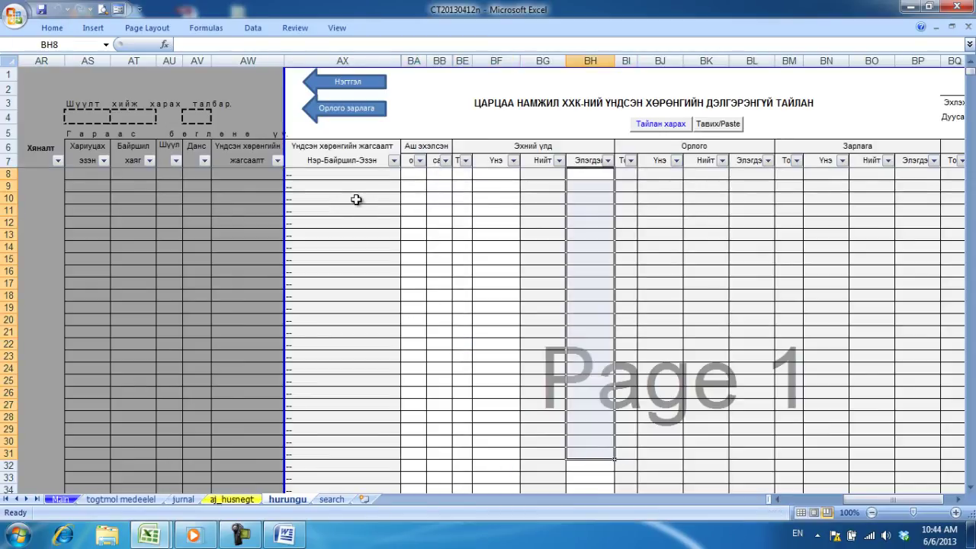
pyautogui.moveTo(355, 174); pyautogui.dragTo(339, 114)
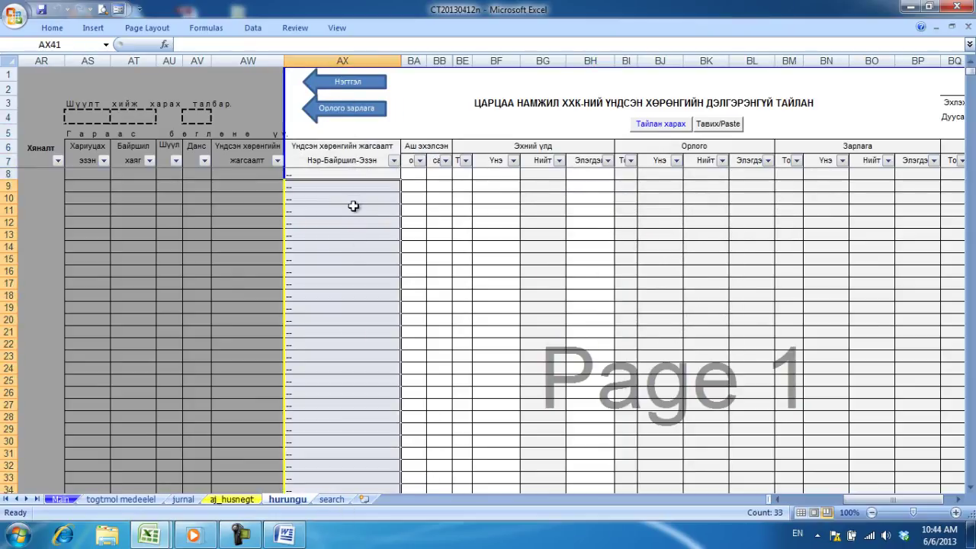
pyautogui.click(354, 200)
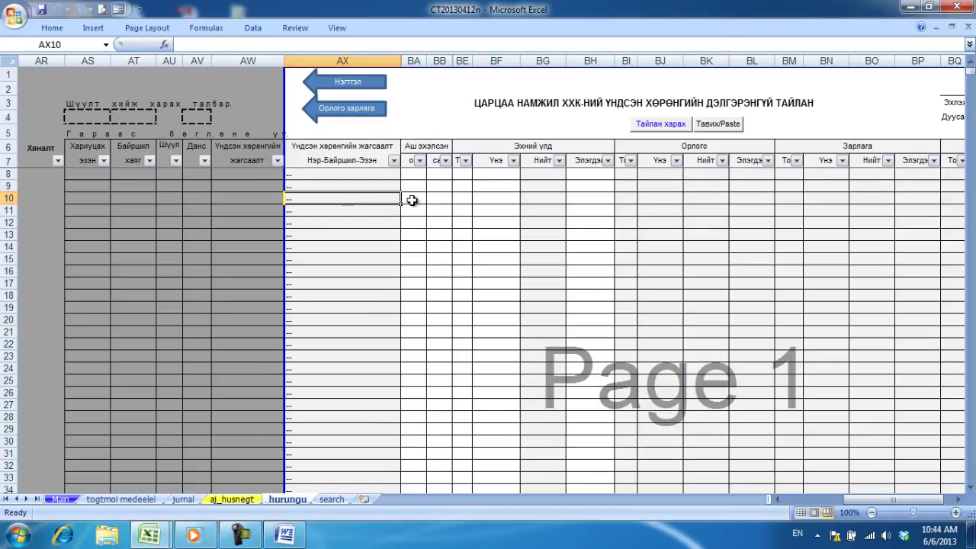
pyautogui.click(196, 174)
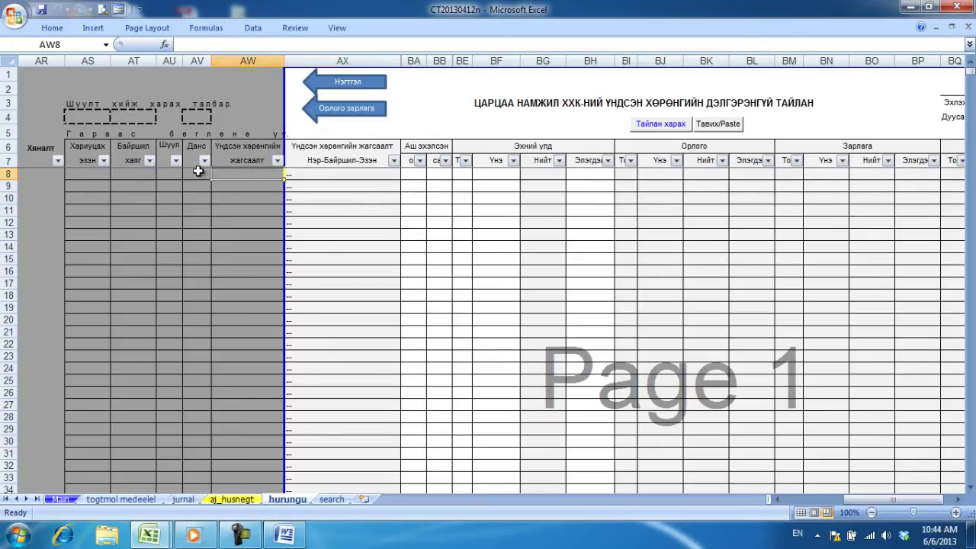
pyautogui.moveTo(196, 173); pyautogui.dragTo(239, 183)
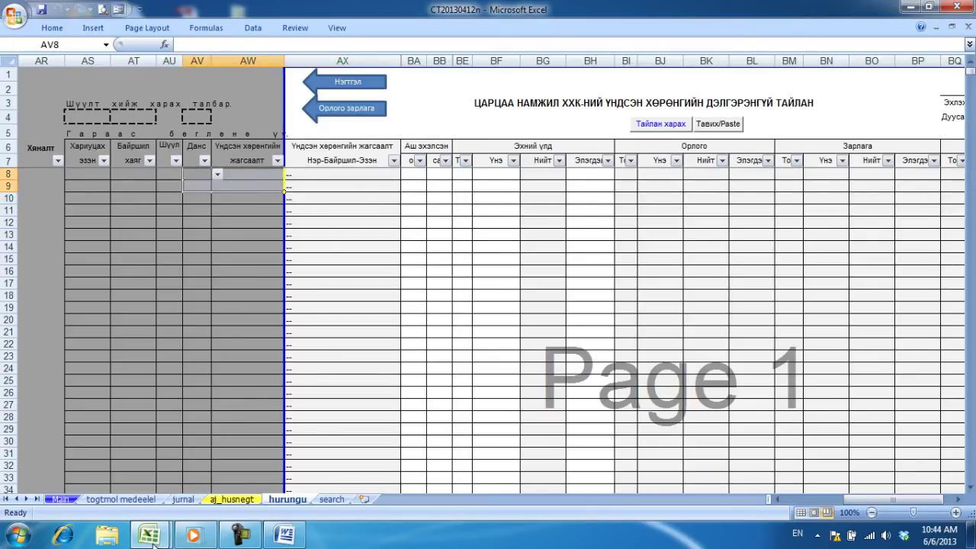
# - Switch to the video workbook and copy the seven asset names from Барилга to Цаас үйрүүлэгч in D5:D11
pyautogui.moveTo(149, 535)
pyautogui.click(240, 479)
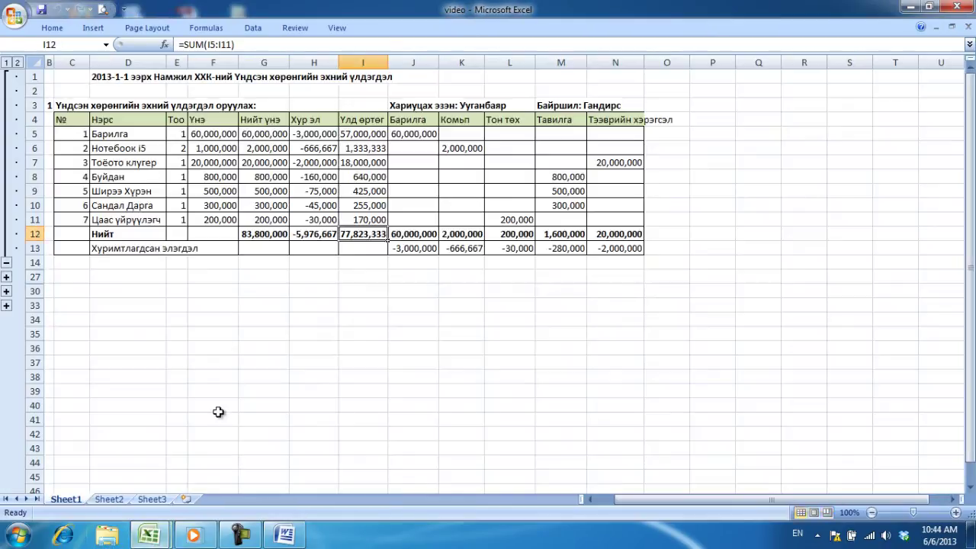
pyautogui.click(221, 348)
pyautogui.moveTo(141, 139); pyautogui.dragTo(141, 219)
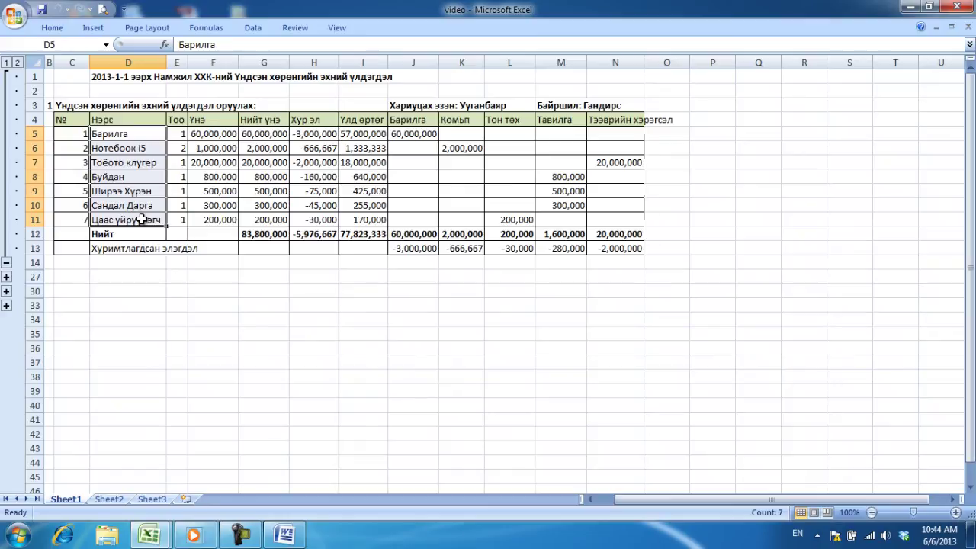
pyautogui.hotkey('ctrl', 'c')
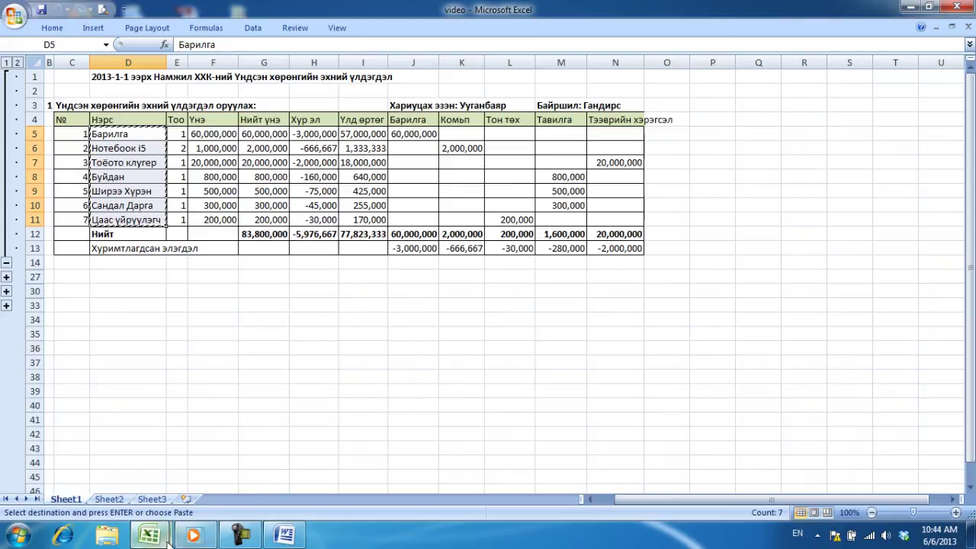
pyautogui.moveTo(164, 537)
pyautogui.click(126, 464)
pyautogui.moveTo(147, 537)
pyautogui.click(197, 458)
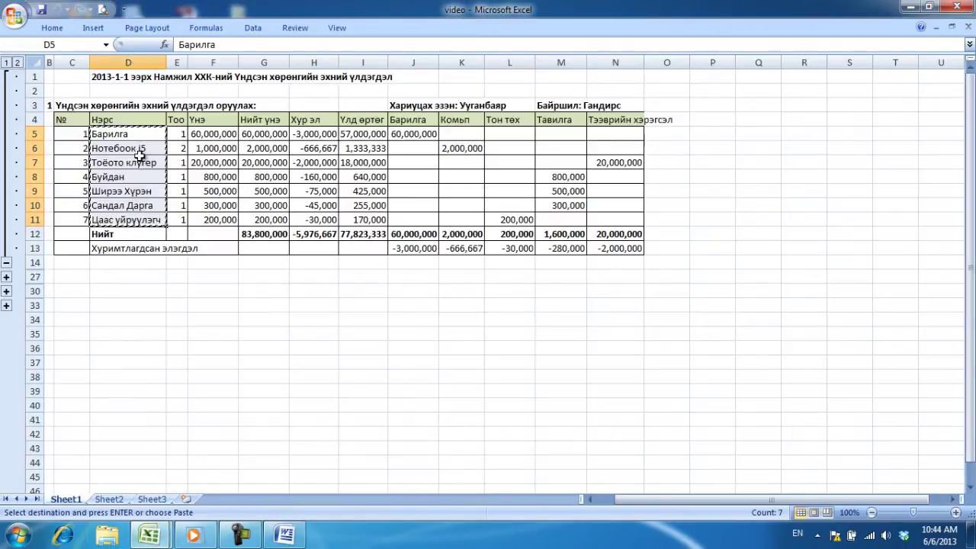
pyautogui.moveTo(150, 537)
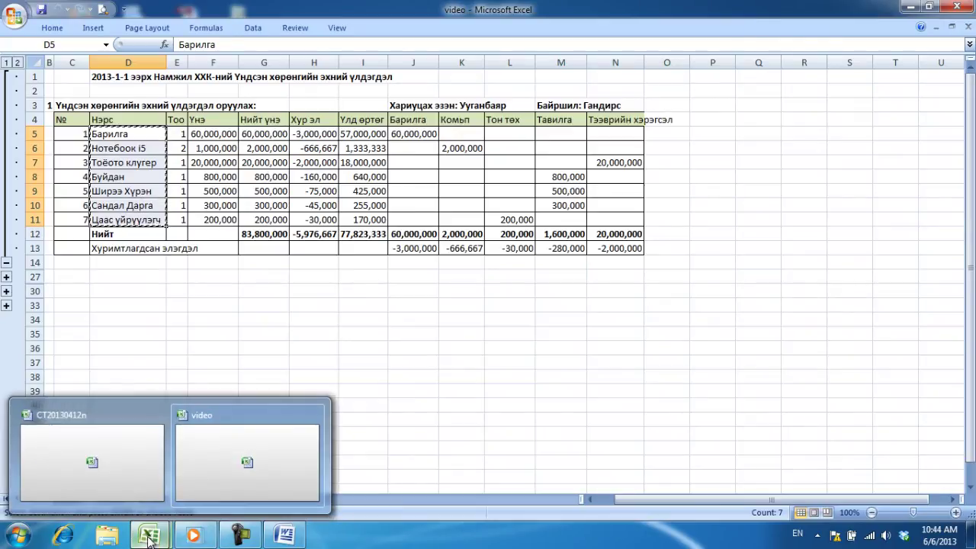
pyautogui.click(115, 457)
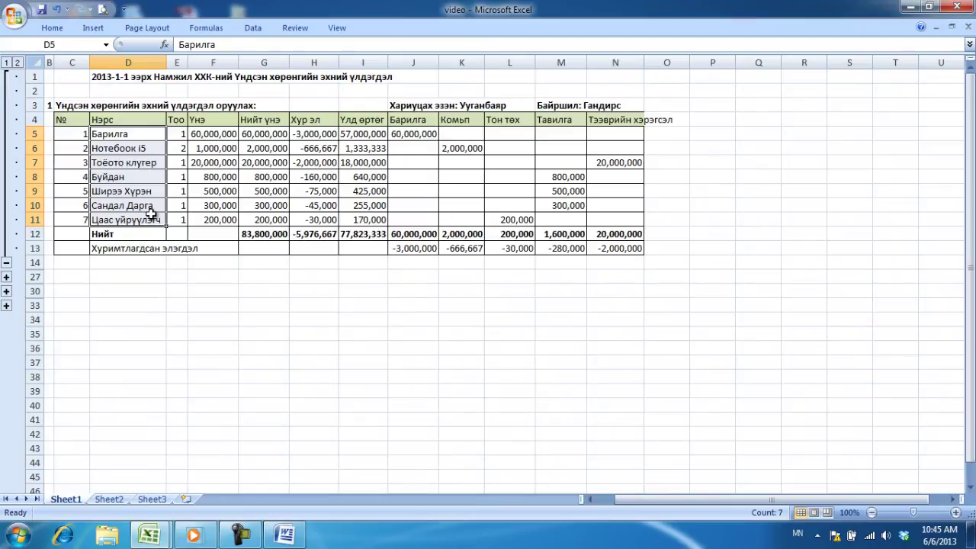
# - Copy the asset names in D5:D11 of the video workbook into the CT20130412n register's Үндсэн хөрөнгийн жагсаалт column, starting at AW8
pyautogui.hotkey('ctrl', 'c')
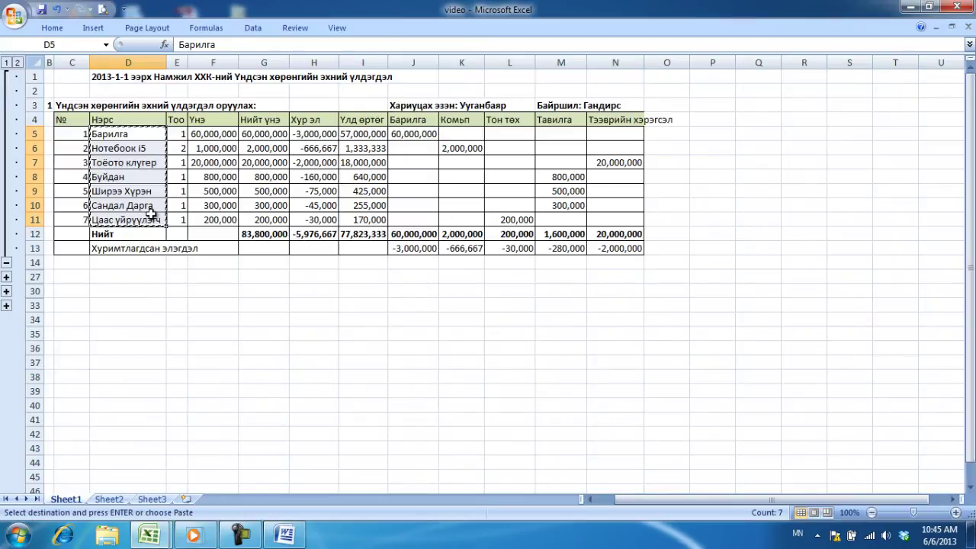
pyautogui.press('Down')
pyautogui.press('alt')
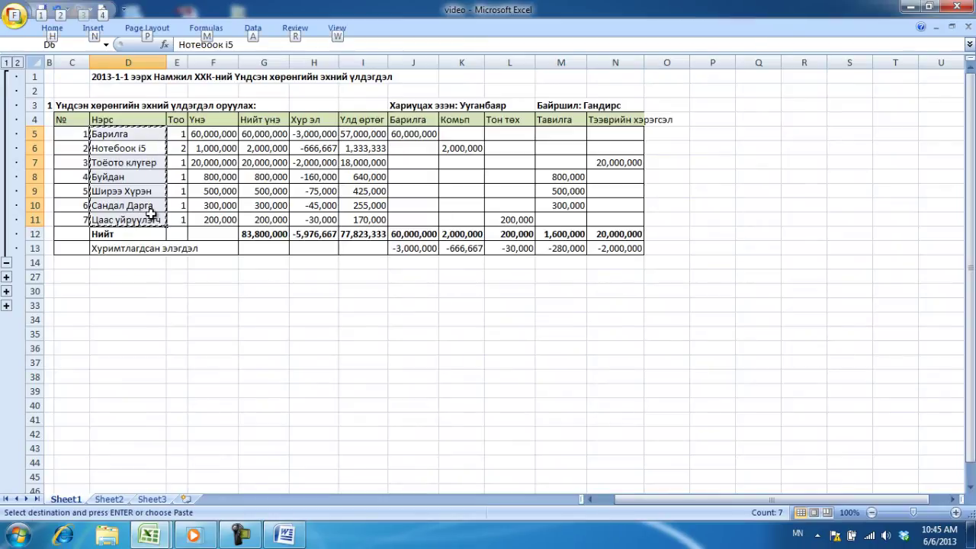
pyautogui.click(151, 218)
pyautogui.hotkey('alt', 'Tab')
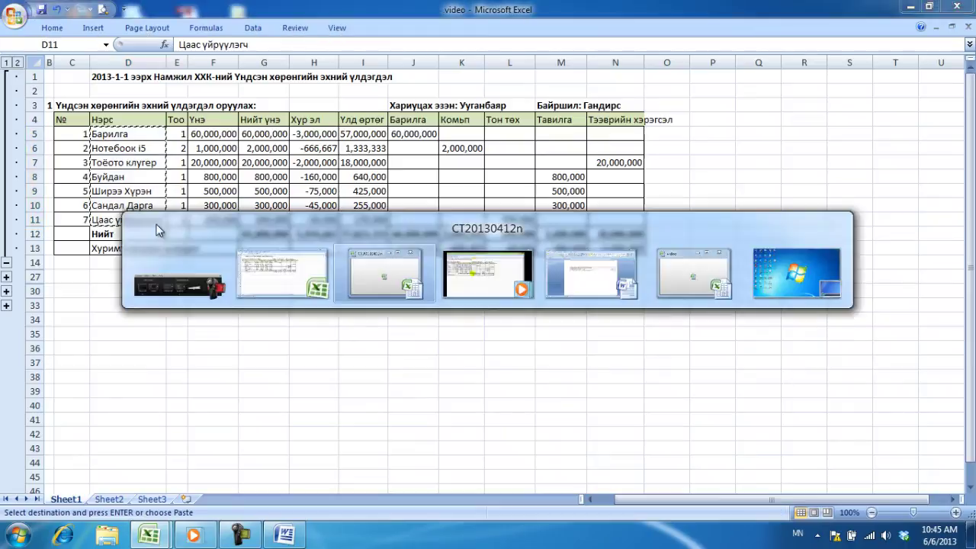
pyautogui.click(229, 175)
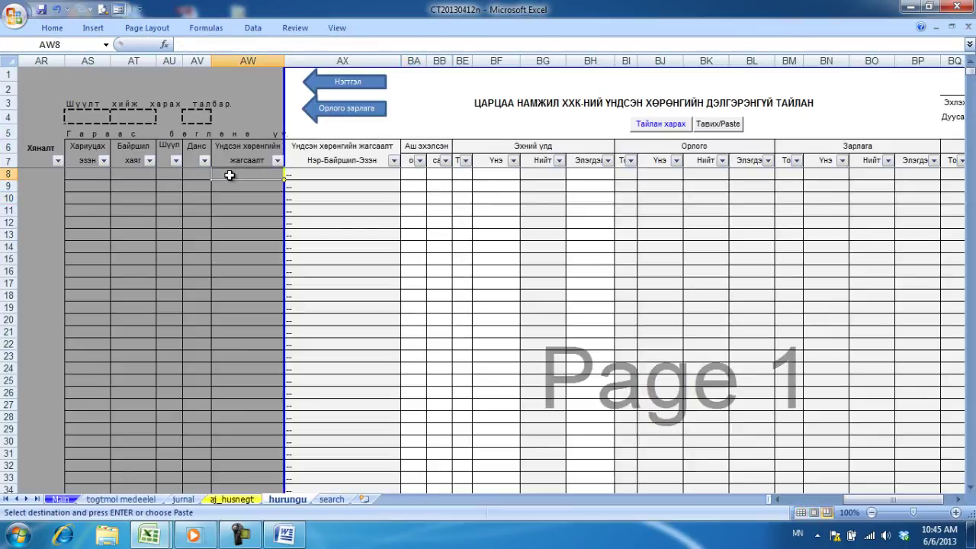
pyautogui.click(707, 124)
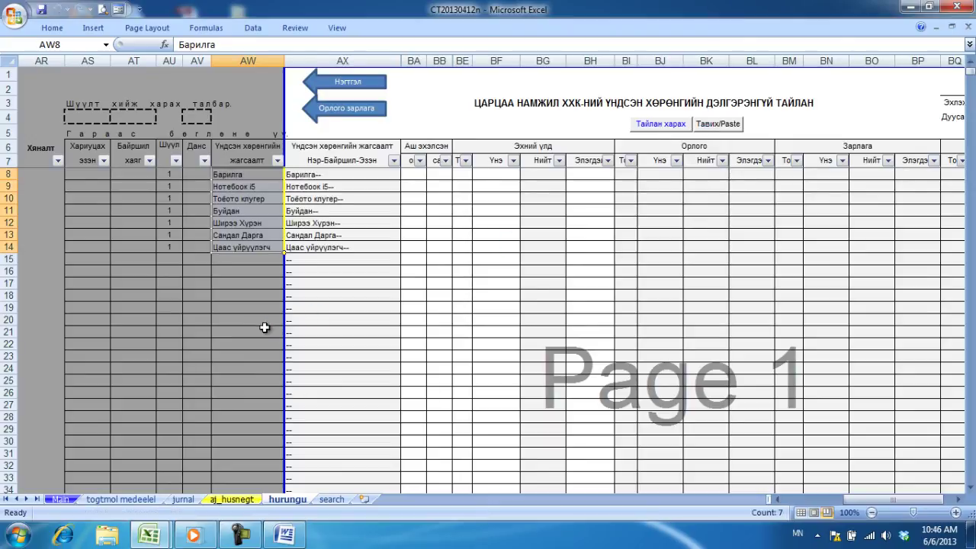
# - Choose each asset's Данс account in row order: Барилга, Ком, ТХ, ТЭХ for the three furniture items, and МТТ for Цаас үйрүүлэгч
pyautogui.click(264, 330)
pyautogui.click(203, 175)
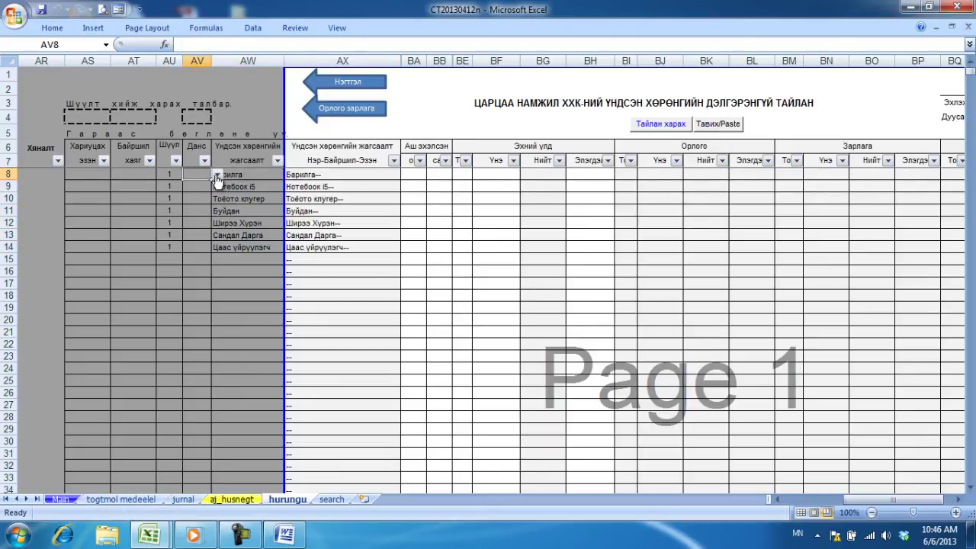
pyautogui.click(217, 175)
pyautogui.scroll(3, 217, 222)
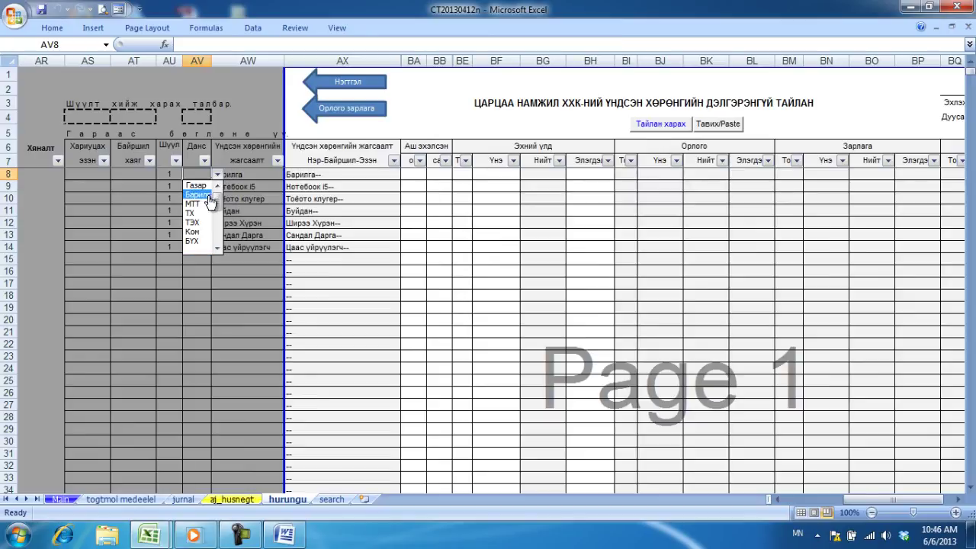
pyautogui.click(200, 188)
pyautogui.click(200, 189)
pyautogui.click(218, 187)
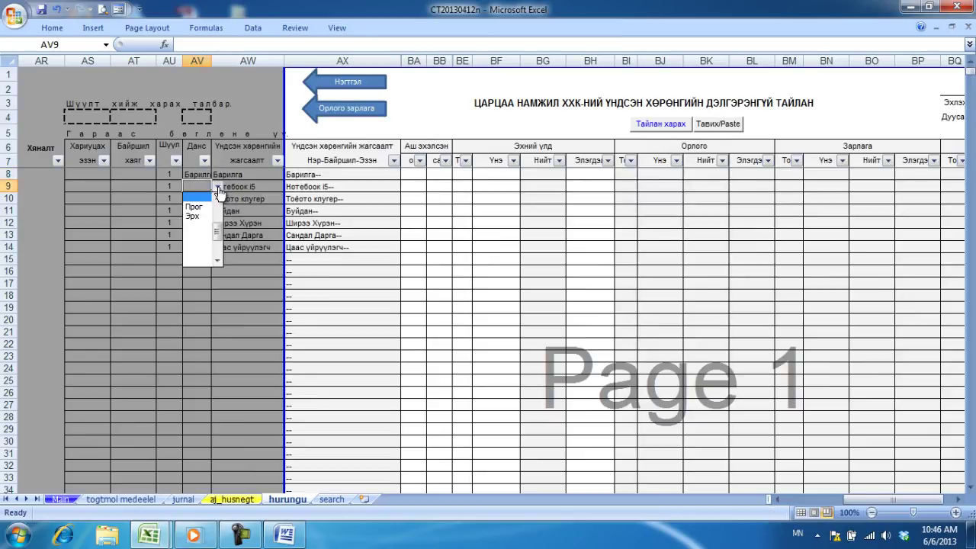
pyautogui.scroll(3, 220, 226)
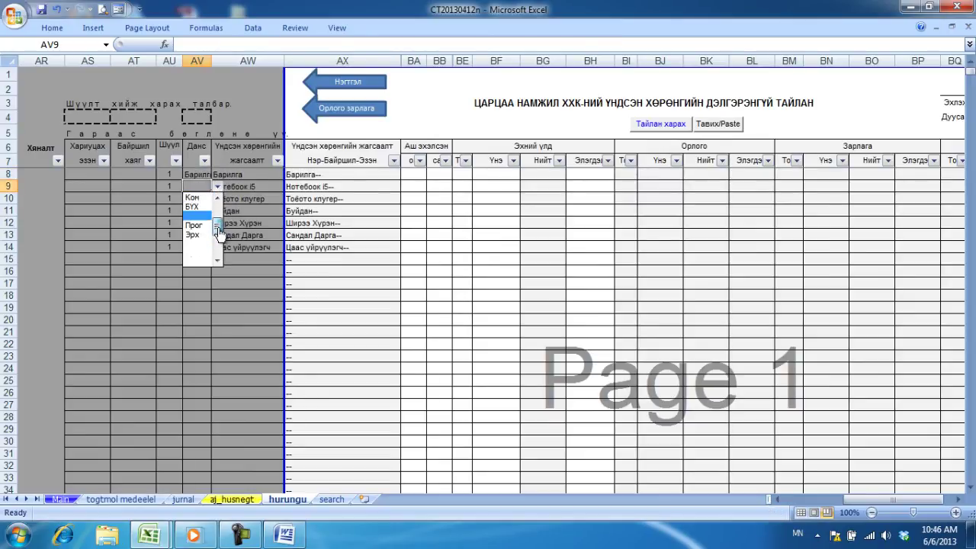
pyautogui.click(192, 234)
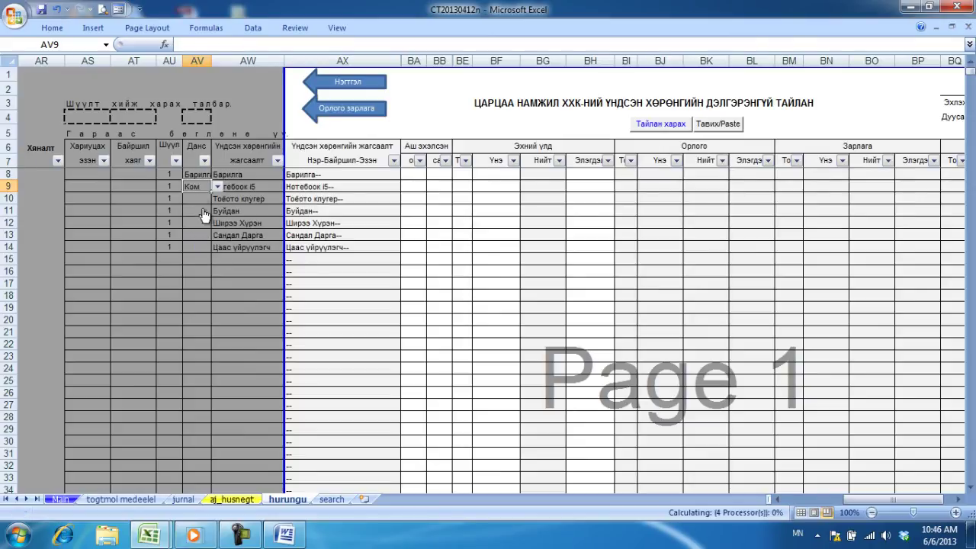
pyautogui.click(201, 204)
pyautogui.click(217, 198)
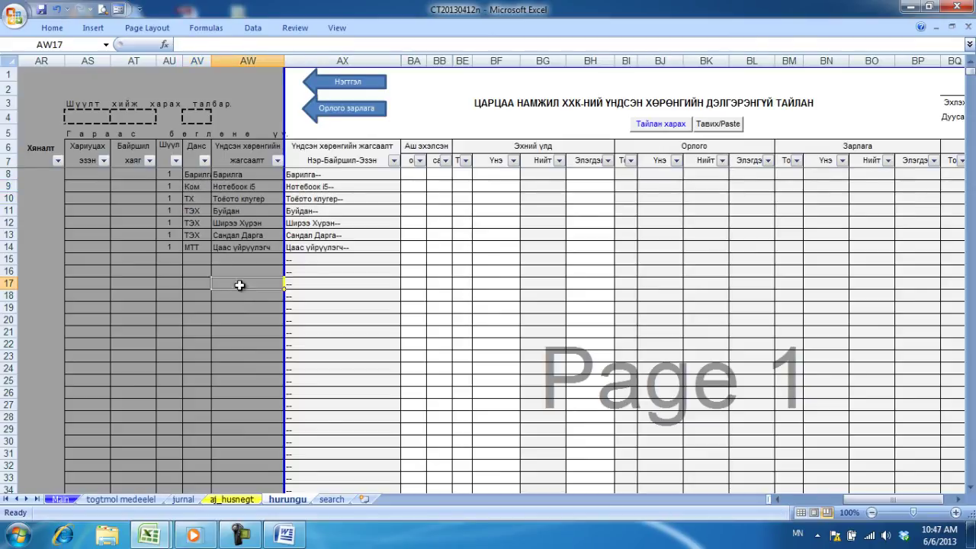
# - Review the asset names and accounts against the combined Нэр-Байршил-Эзэн column in the register
pyautogui.moveTo(249, 176); pyautogui.dragTo(254, 246)
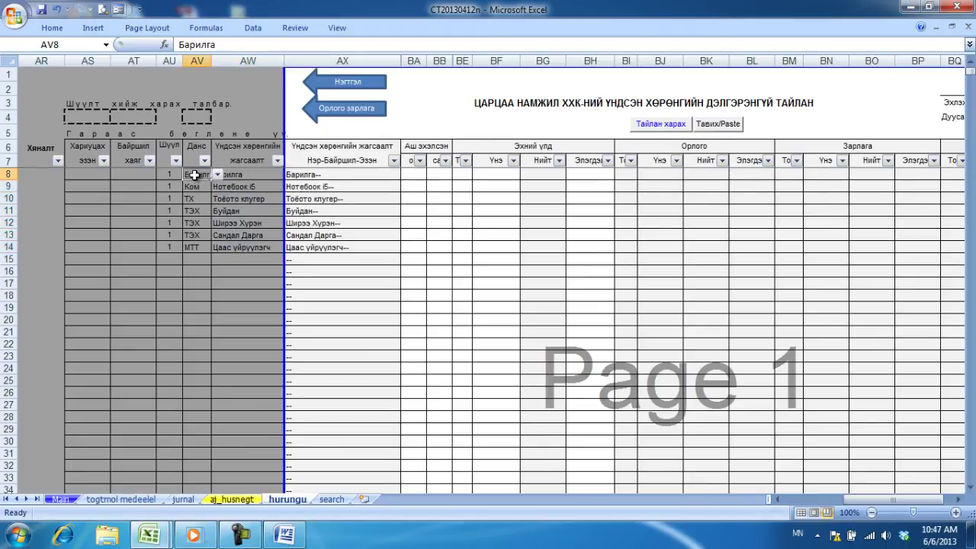
pyautogui.click(231, 270)
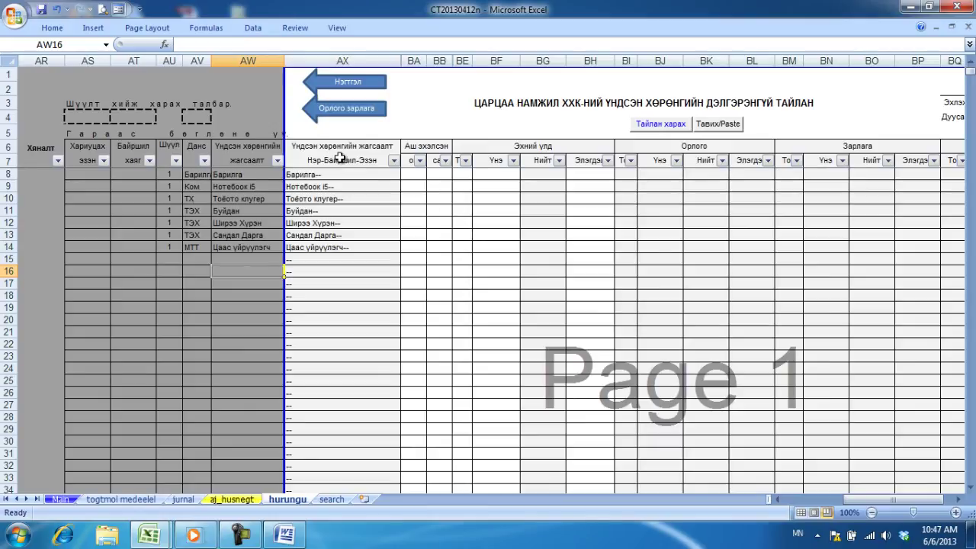
pyautogui.moveTo(348, 157); pyautogui.dragTo(341, 247)
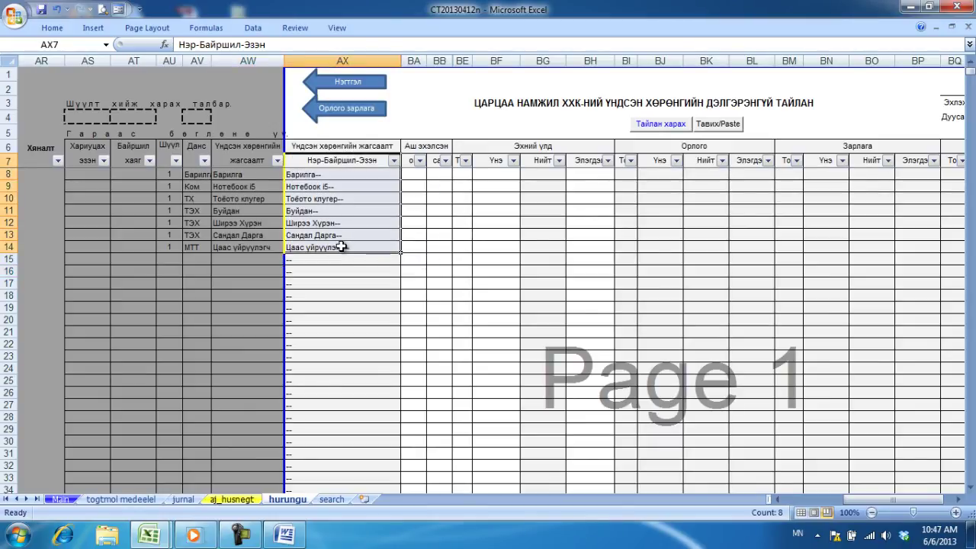
pyautogui.click(341, 247)
pyautogui.click(324, 160)
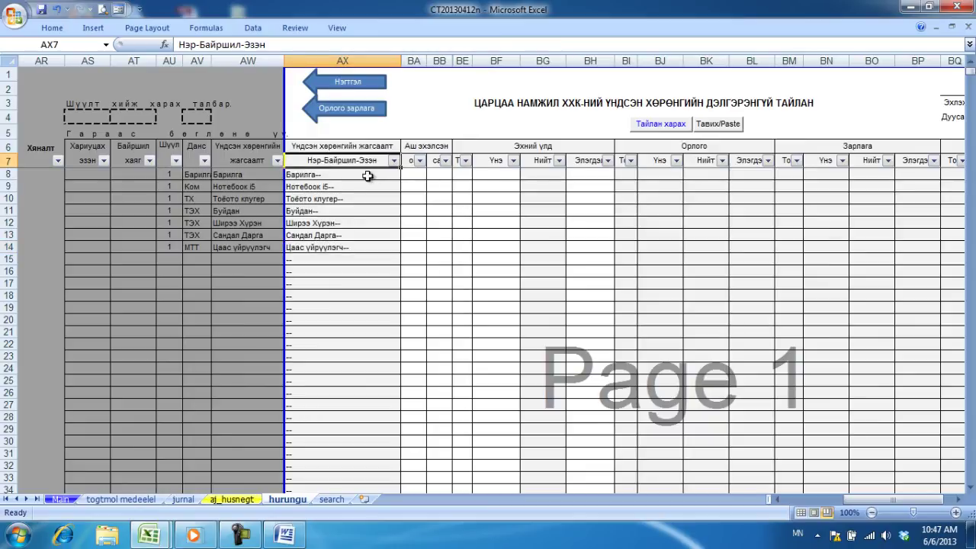
pyautogui.click(367, 176)
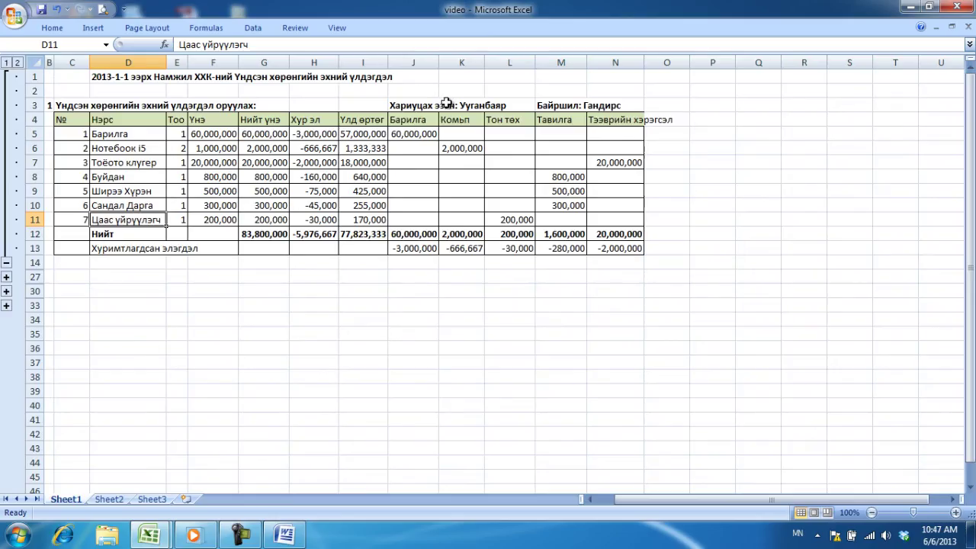
# - Check the Хариуцах эзэн and Байршил entries in row 3 of the video workbook and return to the register's cell AS8
pyautogui.click(494, 105)
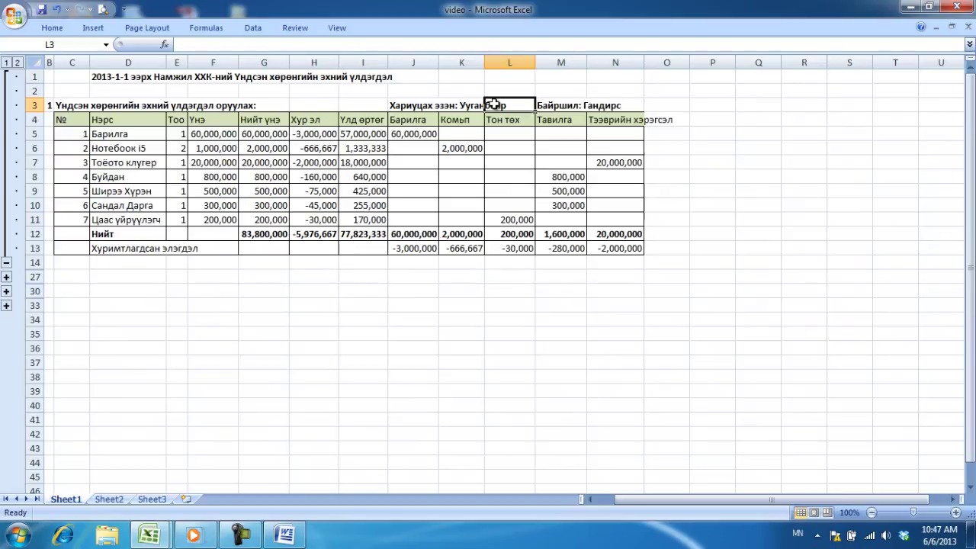
pyautogui.click(610, 105)
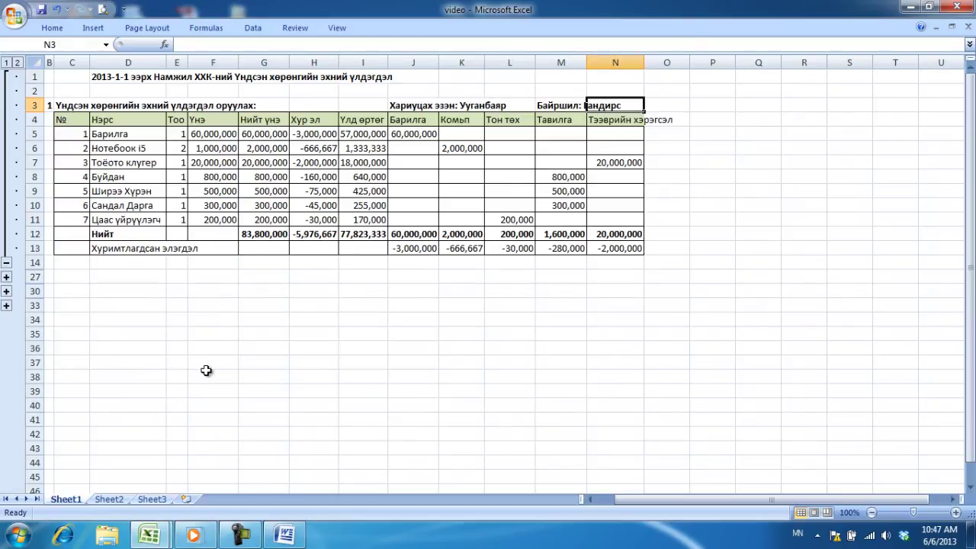
pyautogui.press('Right')
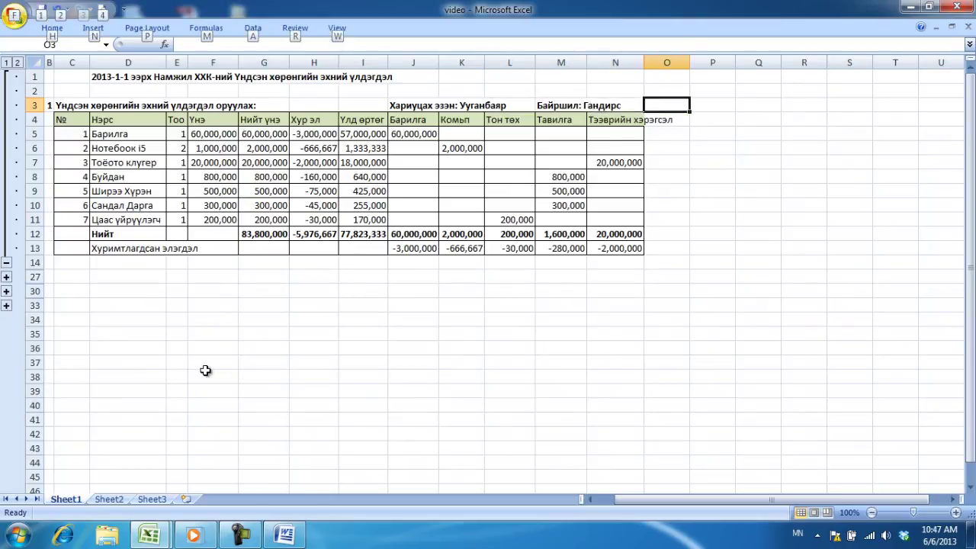
pyautogui.hotkey('alt', 'Tab')
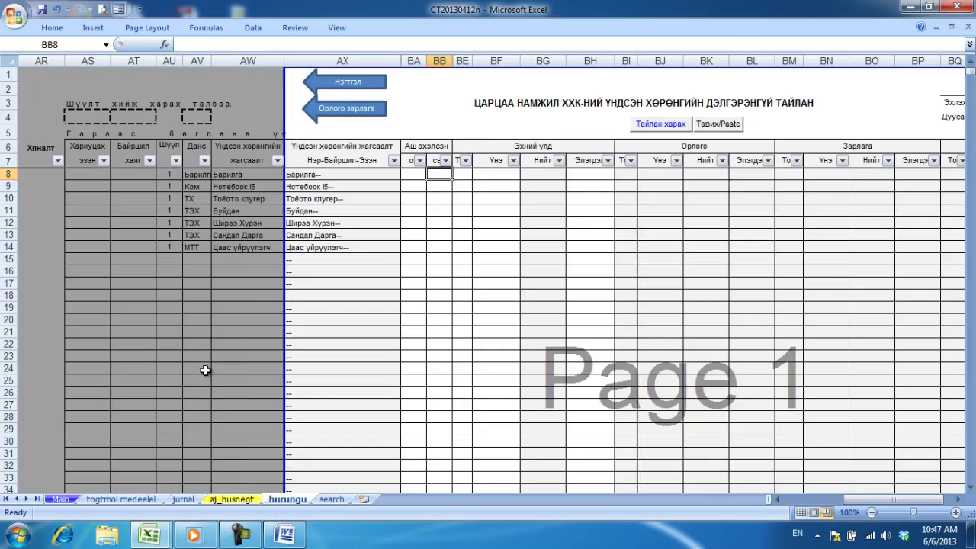
pyautogui.click(98, 176)
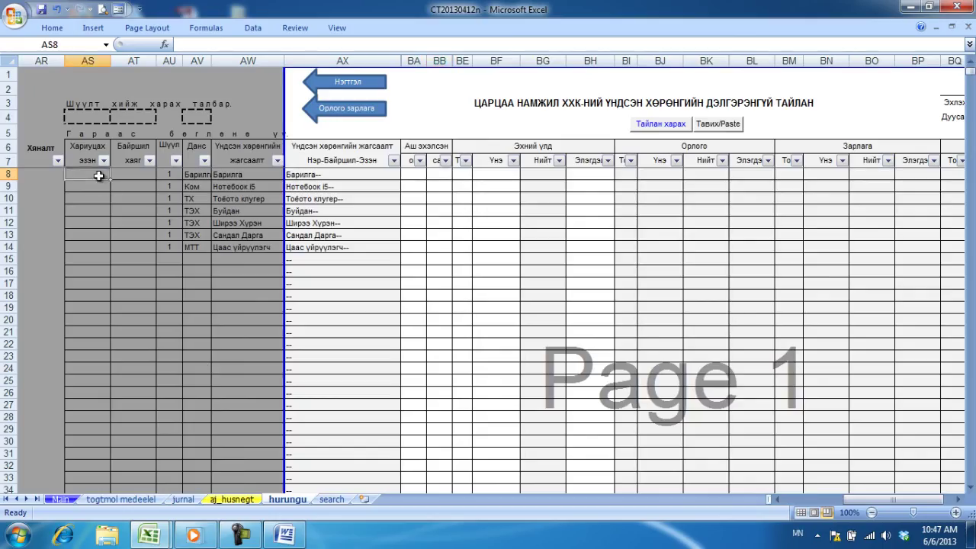
# - Enter the responsible owner's name in AS8 and the location Гандирс in AT8 for the Барилга asset
pyautogui.write('Уганбаяр')
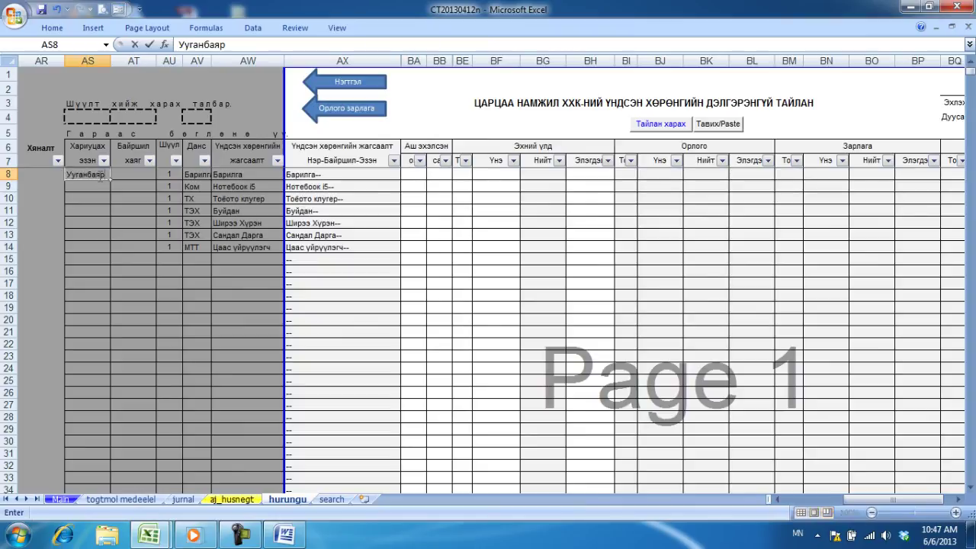
pyautogui.click(126, 179)
pyautogui.write('Г')
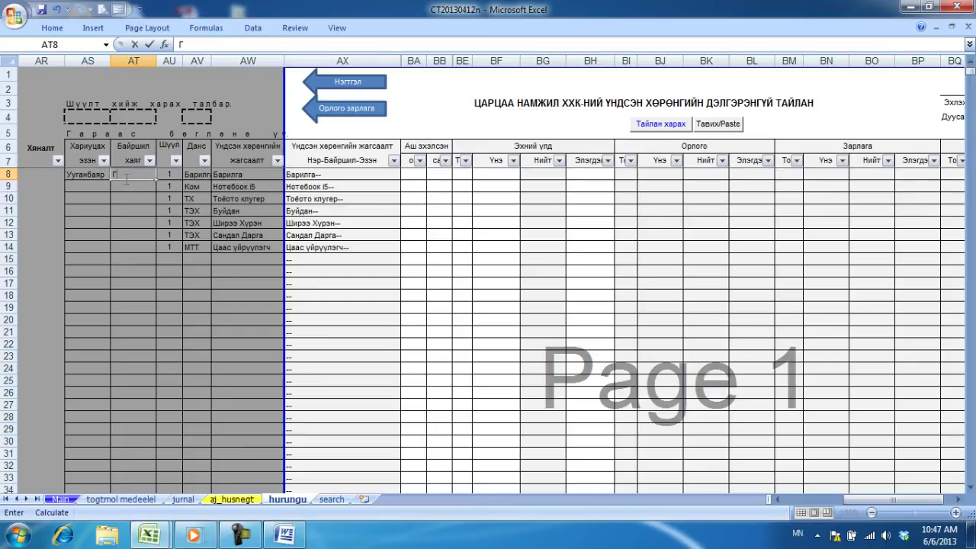
pyautogui.write('дирс')
# - Copy the owner and location from AS8:AT8 down to all seven assets, through row 14
pyautogui.moveTo(96, 181); pyautogui.dragTo(119, 174)
pyautogui.hotkey('ctrl', 'c')
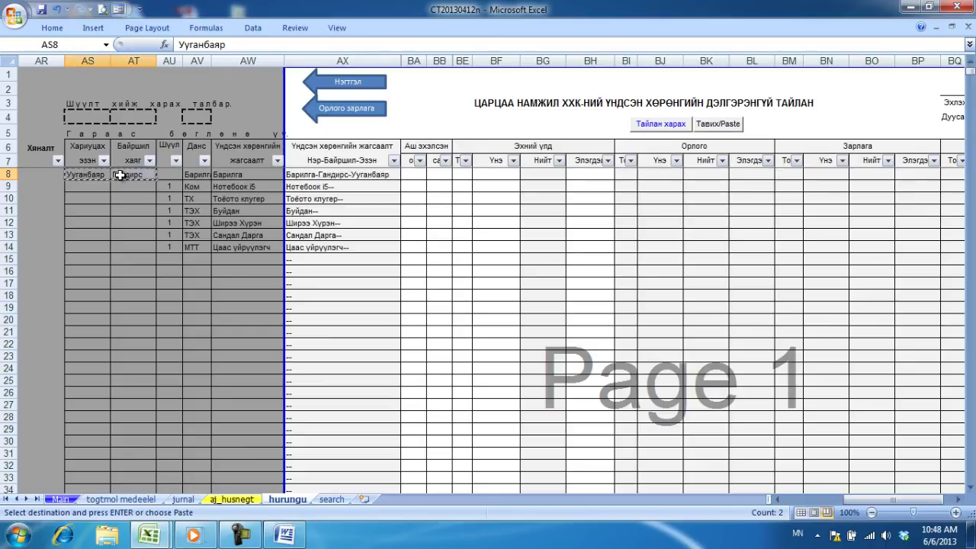
pyautogui.hotkey('shift', 'Down')
pyautogui.hotkey('shift', 'Down')
pyautogui.hotkey('shift', 'Down')
pyautogui.hotkey('shift', 'Down')
pyautogui.hotkey('shift', 'Down')
pyautogui.hotkey('shift', 'Down')
pyautogui.press('Return')
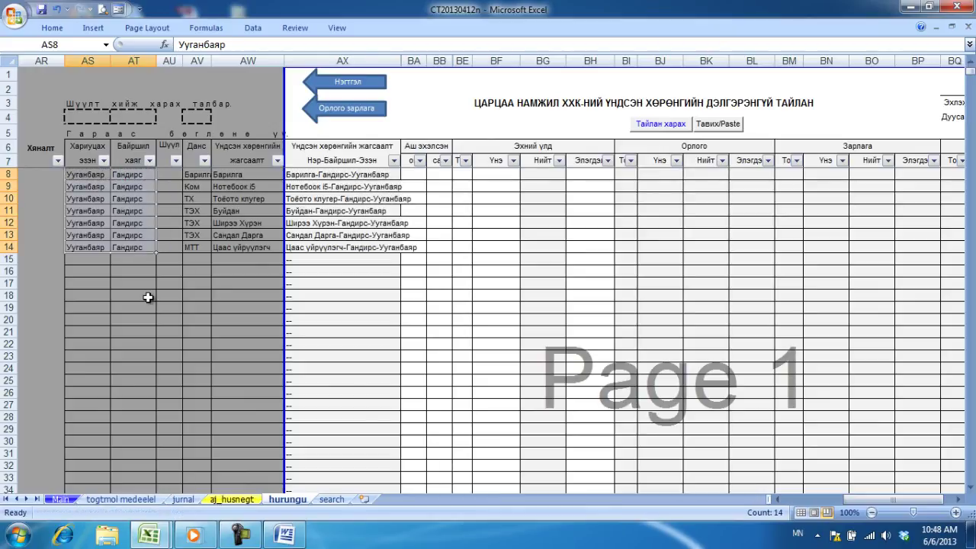
# - Unhide column AZ beside the Нэр-Байршил-Эзэн column and check the combined asset names in AX8:AX14
pyautogui.moveTo(401, 61); pyautogui.dragTo(416, 62)
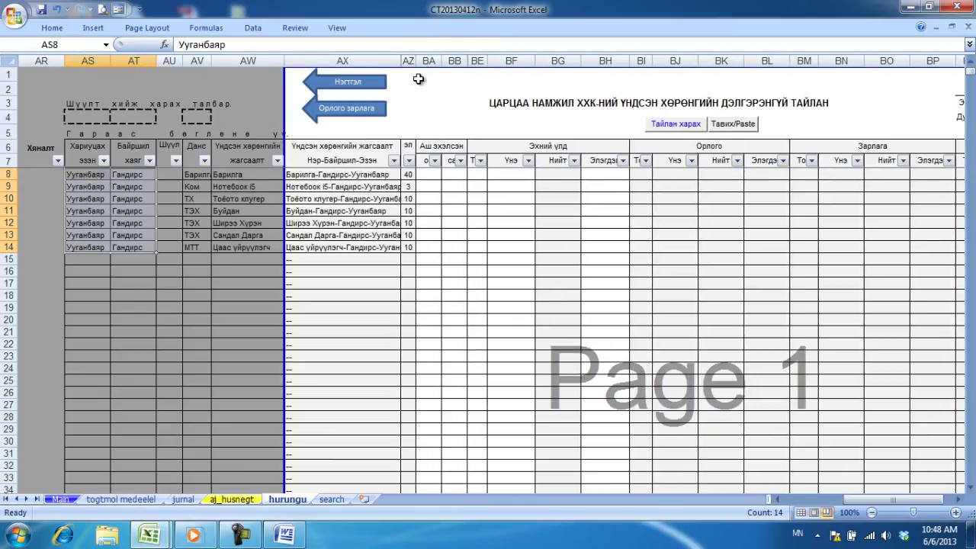
pyautogui.click(363, 174)
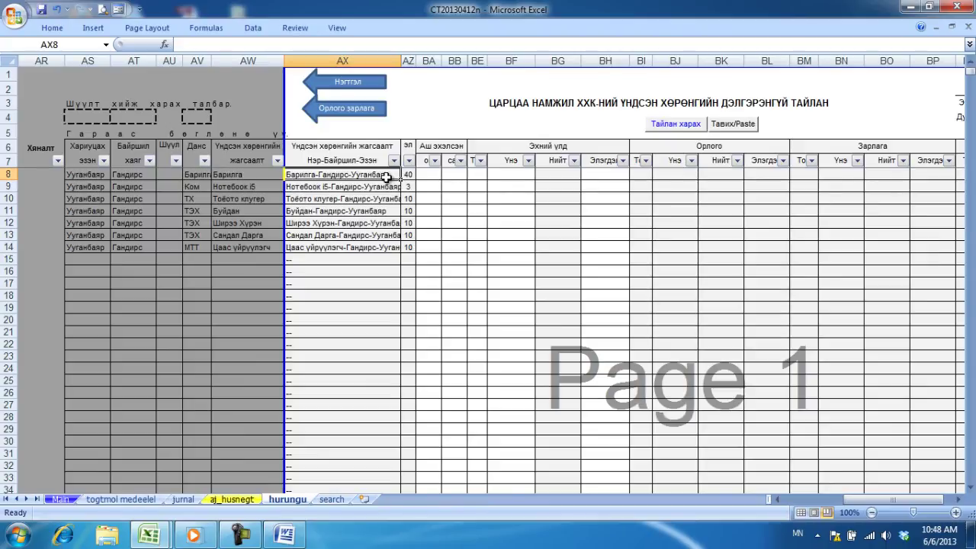
pyautogui.moveTo(343, 176); pyautogui.dragTo(359, 252)
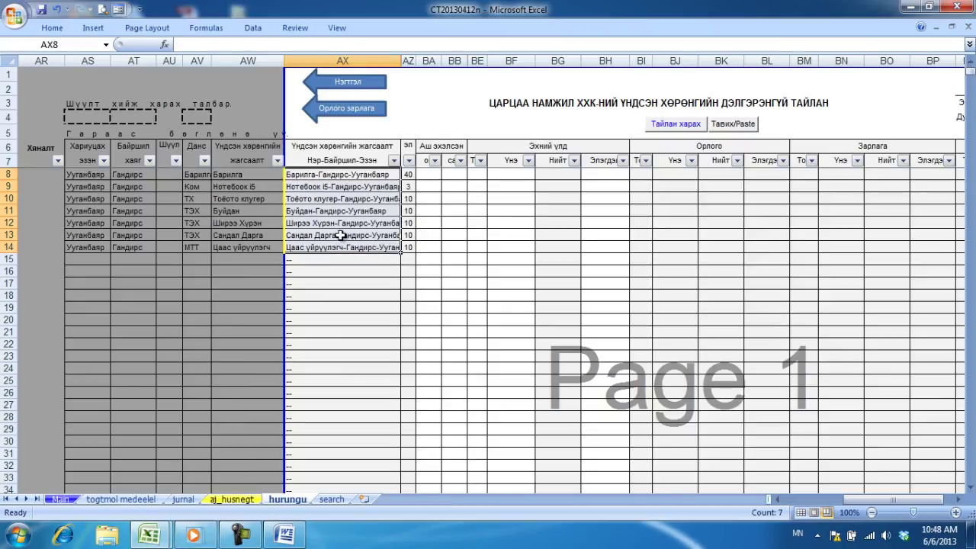
pyautogui.moveTo(401, 61); pyautogui.dragTo(401, 61)
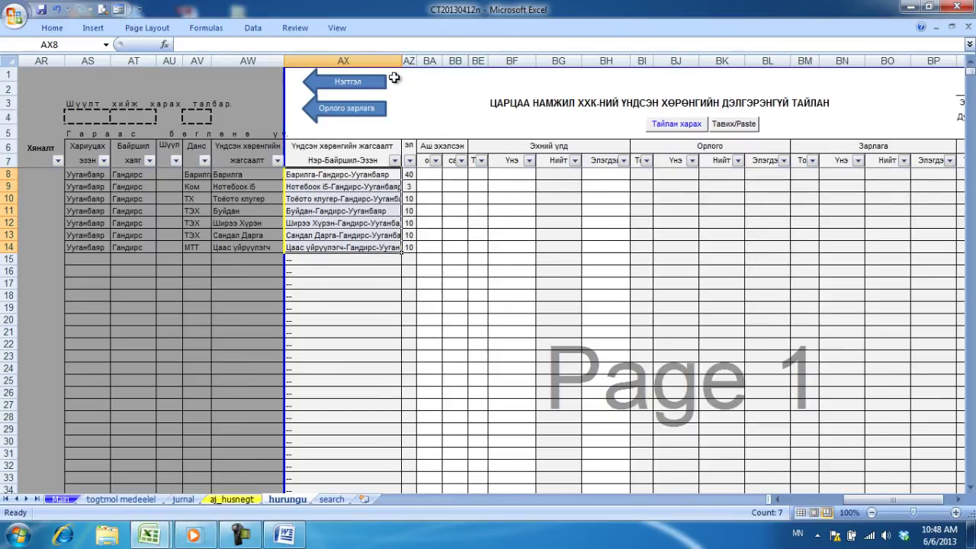
pyautogui.click(347, 258)
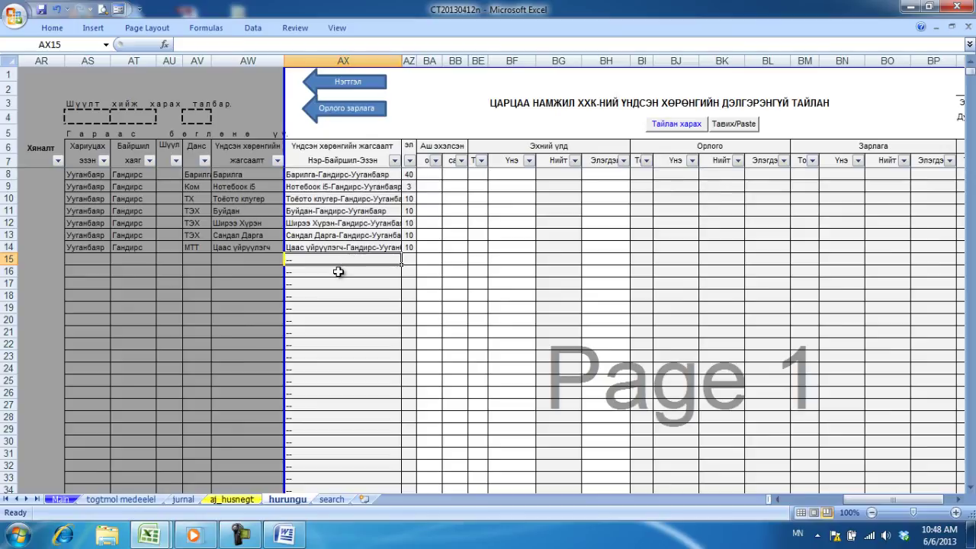
# - Enter 2012 as the start-of-use year and 1 as the month in BA8:BB8, and copy them down to row 14
pyautogui.click(432, 176)
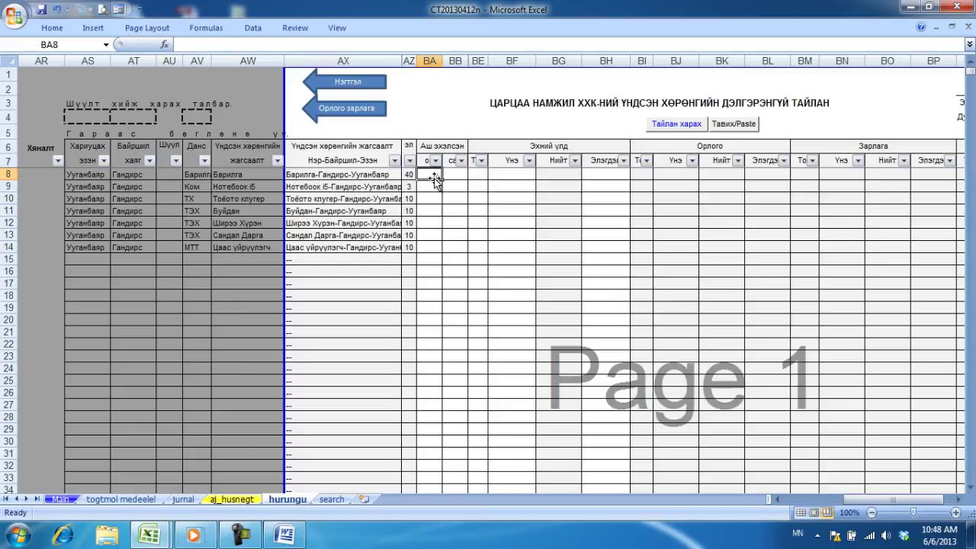
pyautogui.write('2012')
pyautogui.press('Tab')
pyautogui.write('1')
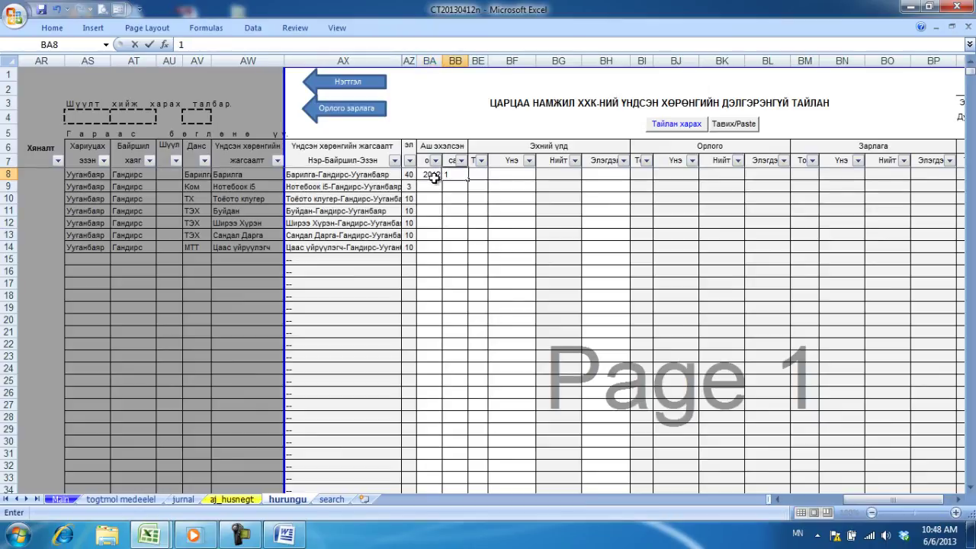
pyautogui.click(439, 178)
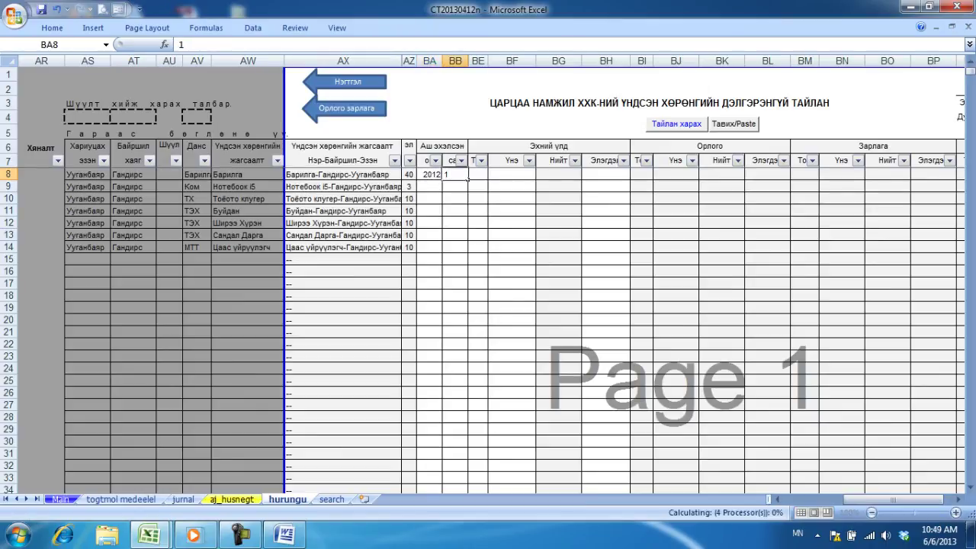
pyautogui.moveTo(441, 178); pyautogui.dragTo(462, 249)
pyautogui.hotkey('ctrl', 'c')
pyautogui.press('Return')
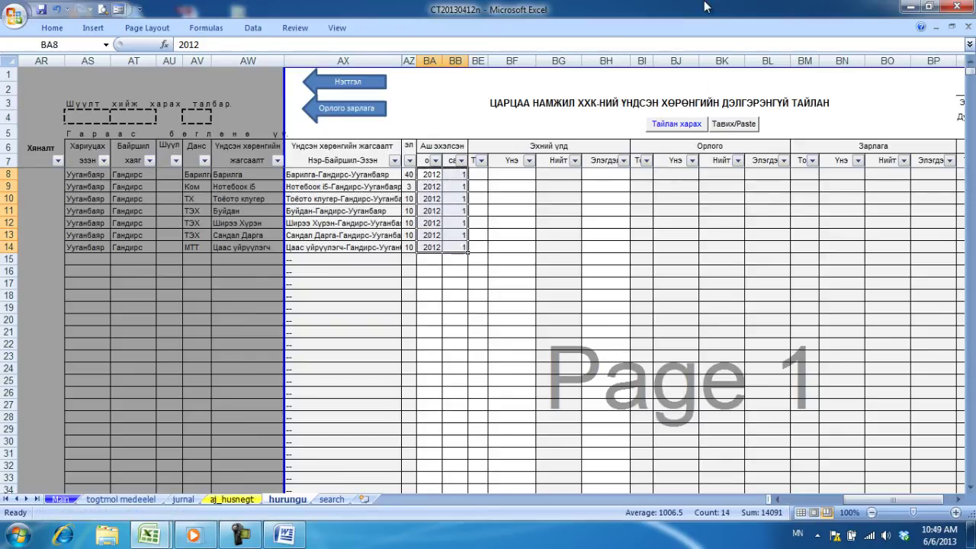
# - Copy the Тоо and Үнэ values in E5:F11 of the video workbook into the register's Эхний үлд columns, starting at BE8
pyautogui.click(476, 175)
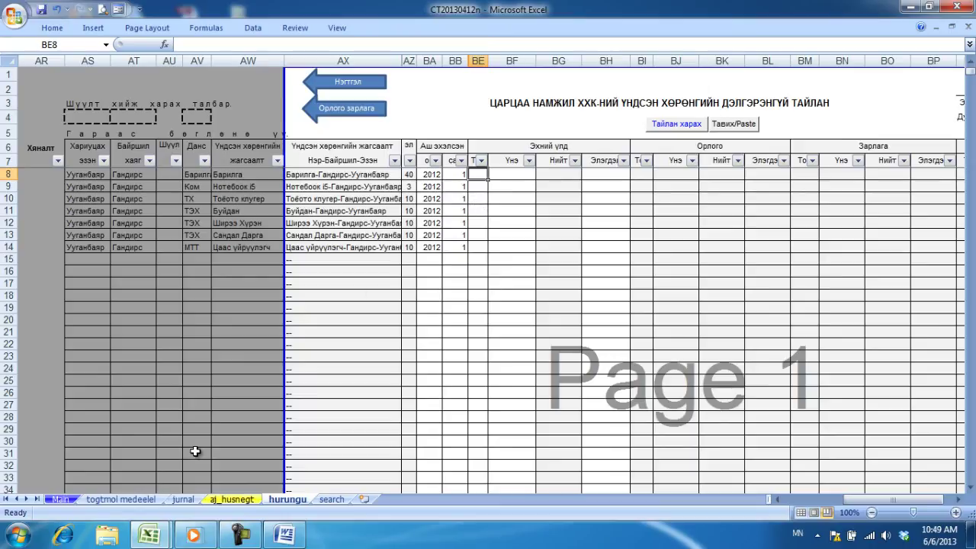
pyautogui.moveTo(149, 535)
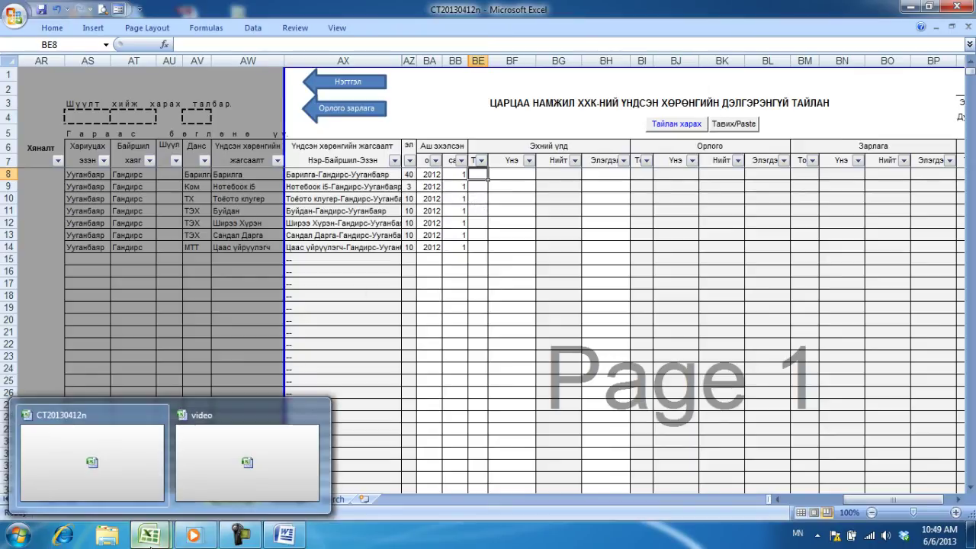
pyautogui.click(251, 496)
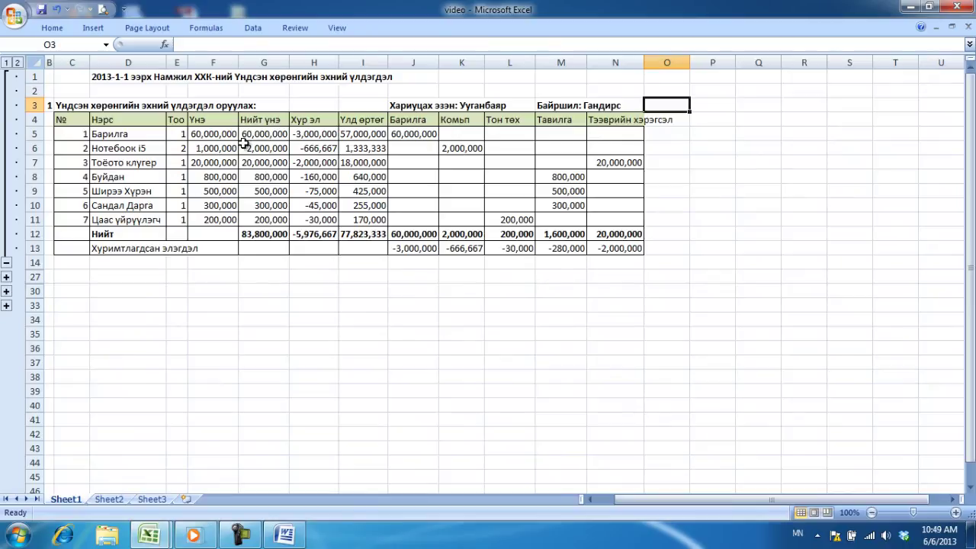
pyautogui.moveTo(181, 135); pyautogui.dragTo(212, 216)
pyautogui.hotkey('ctrl', 'c')
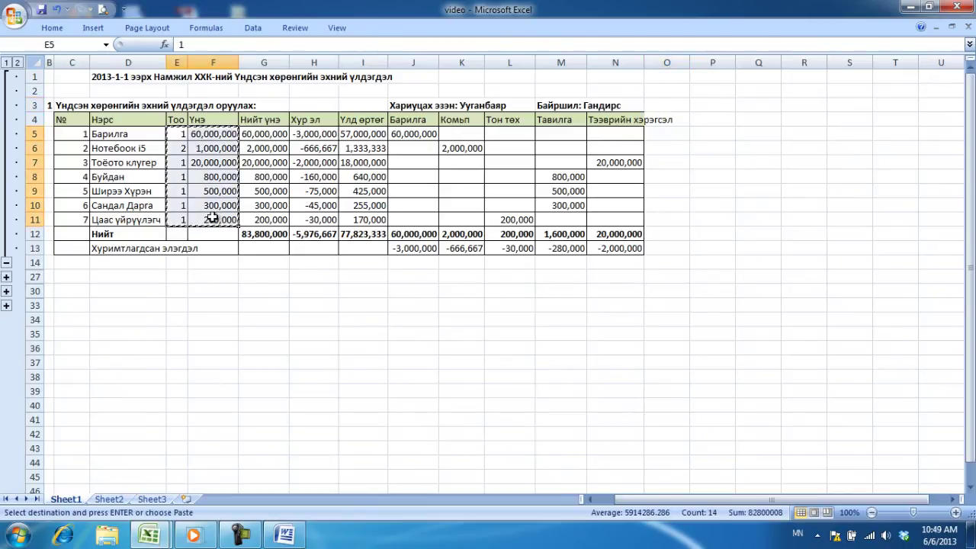
pyautogui.moveTo(149, 538)
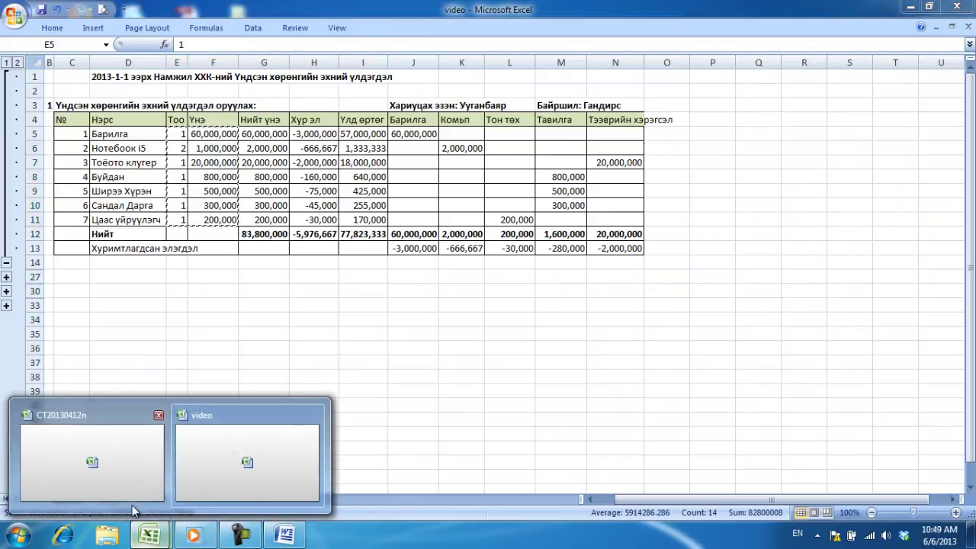
pyautogui.click(109, 457)
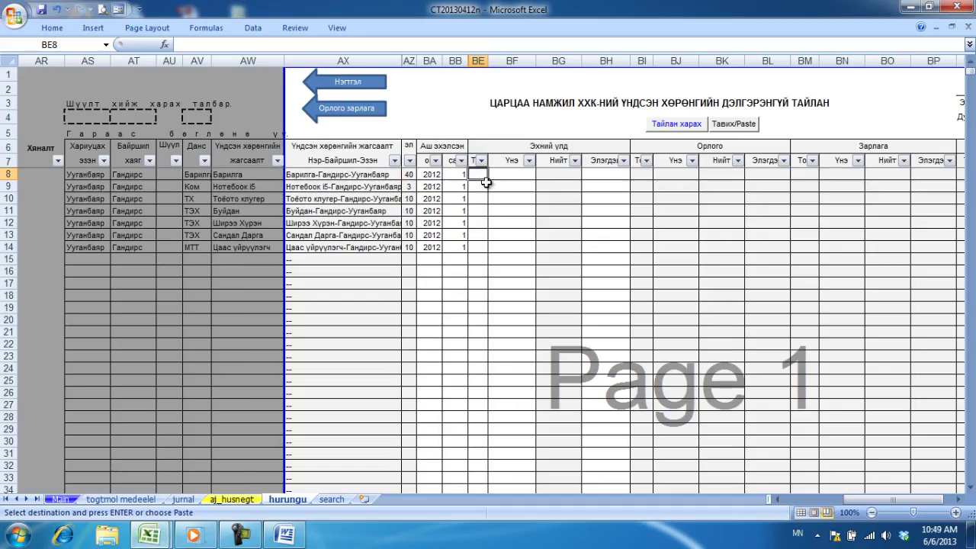
pyautogui.click(730, 124)
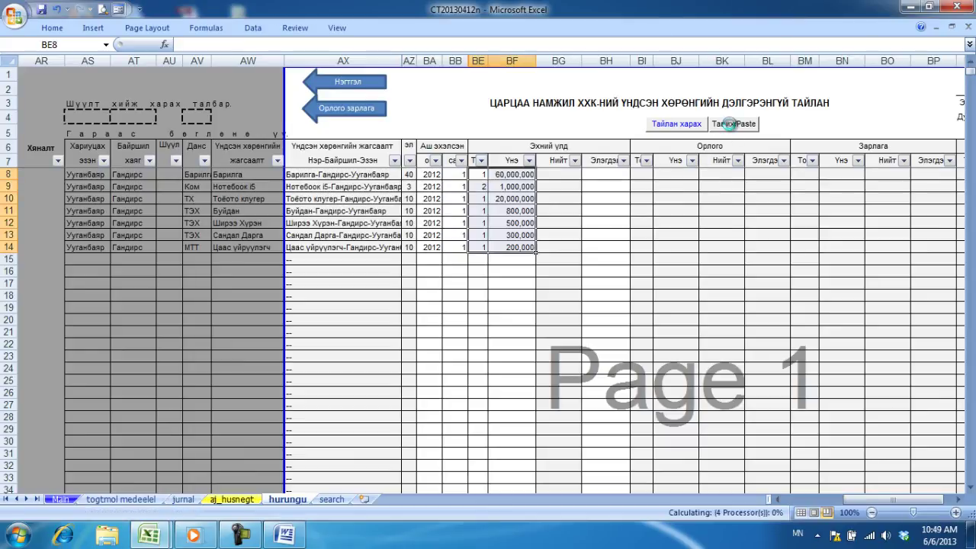
pyautogui.click(480, 295)
# - Copy the accumulated depreciation in H5:H11 of the video workbook into the register's Эхний үлд depreciation column, starting at BH8
pyautogui.moveTo(610, 174); pyautogui.dragTo(613, 241)
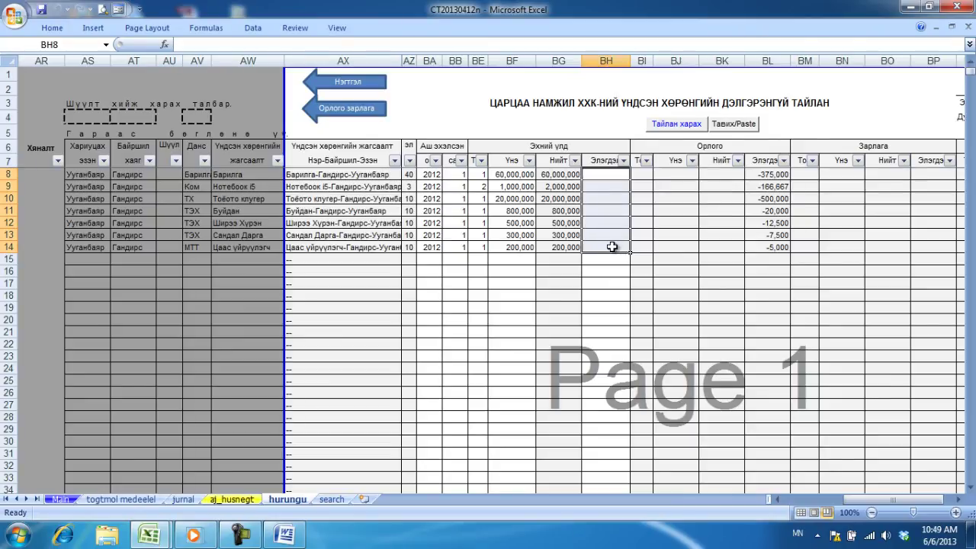
pyautogui.click(149, 535)
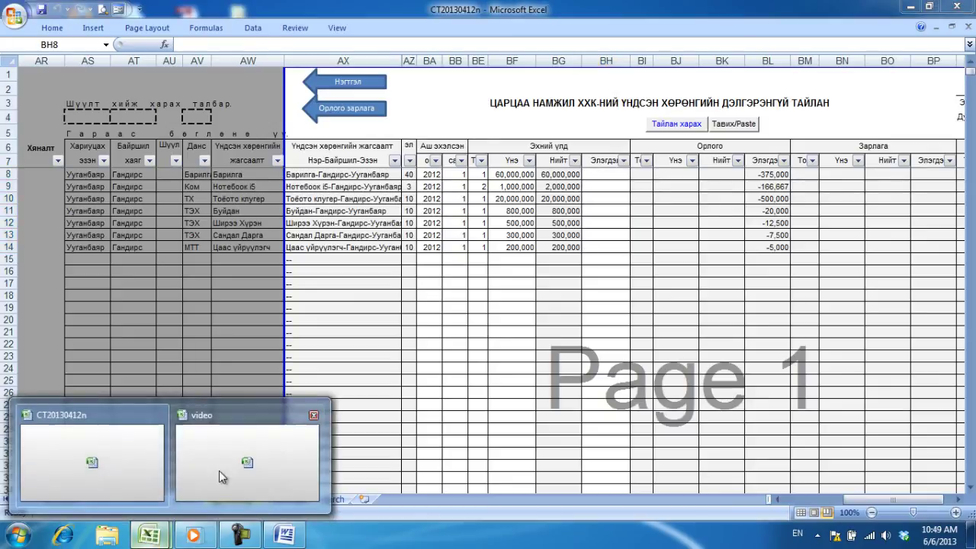
pyautogui.click(196, 476)
pyautogui.moveTo(302, 136); pyautogui.dragTo(311, 220)
pyautogui.hotkey('ctrl', 'c')
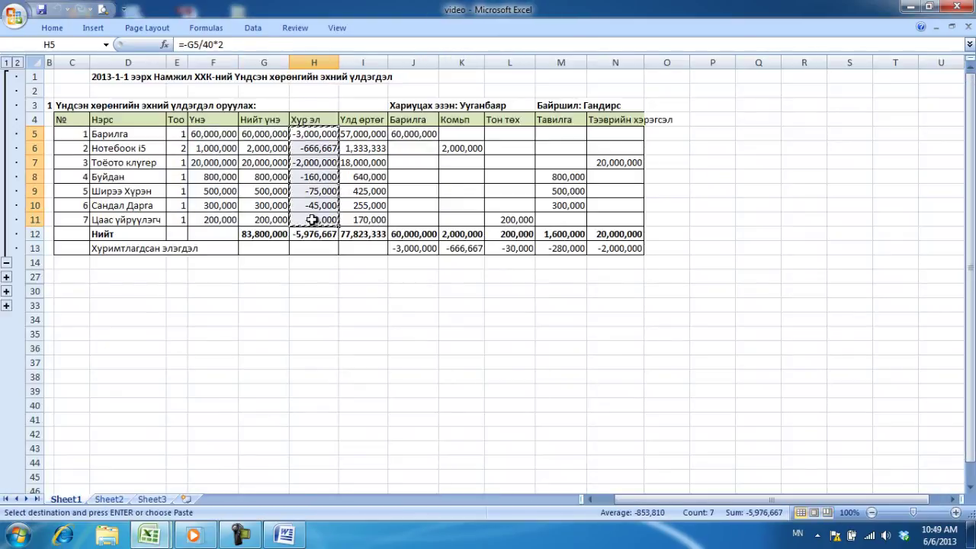
pyautogui.click(150, 535)
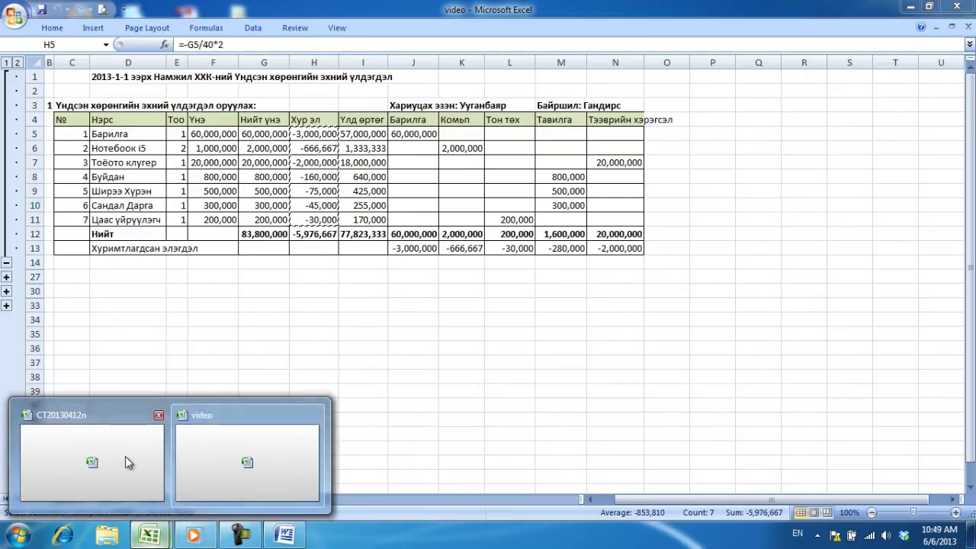
pyautogui.click(156, 458)
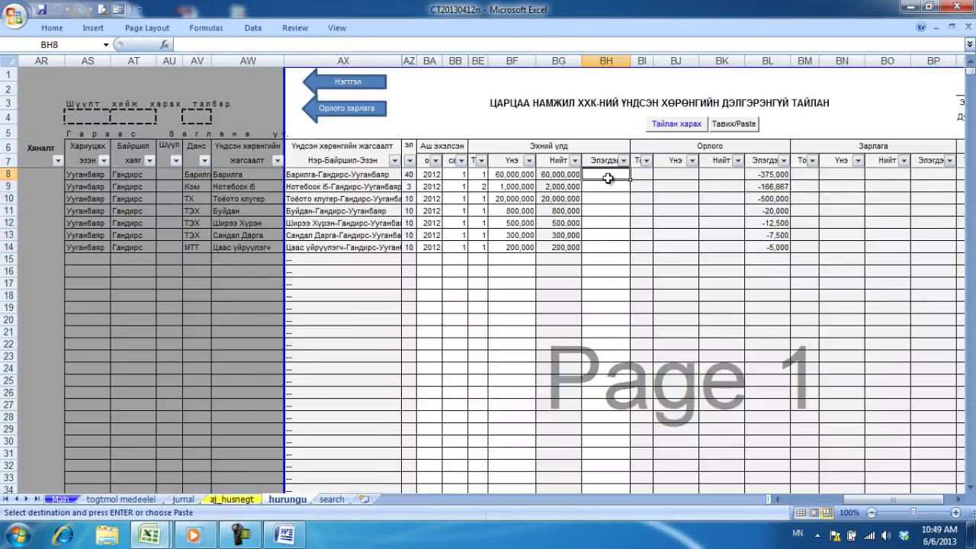
pyautogui.click(733, 124)
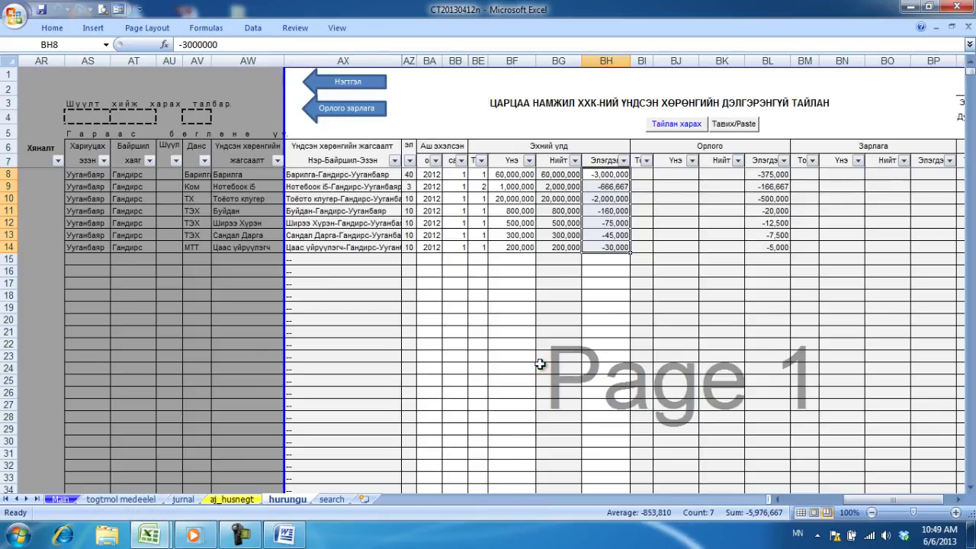
# - Review the Сандал Дарга row from the owner through the opening balance, Орлого, Зарлага and Эцсийн үлд columns
pyautogui.click(104, 236)
pyautogui.press('Right')
pyautogui.press('Right')
pyautogui.press('Right')
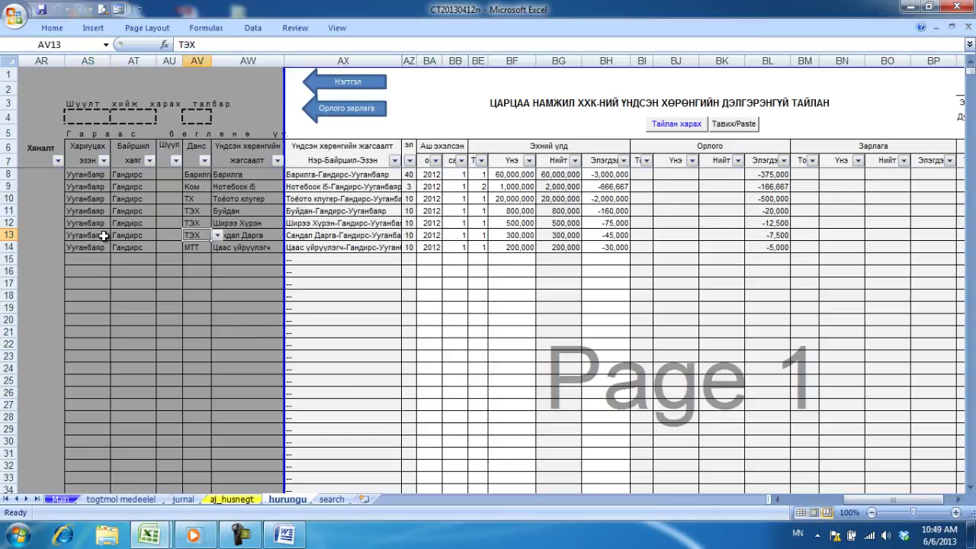
pyautogui.press('Right')
pyautogui.press('Right')
pyautogui.press('Right')
pyautogui.press('Right')
pyautogui.press('Right')
pyautogui.press('Right')
pyautogui.press('Right')
pyautogui.press('Right')
pyautogui.press('Right')
pyautogui.press('Right')
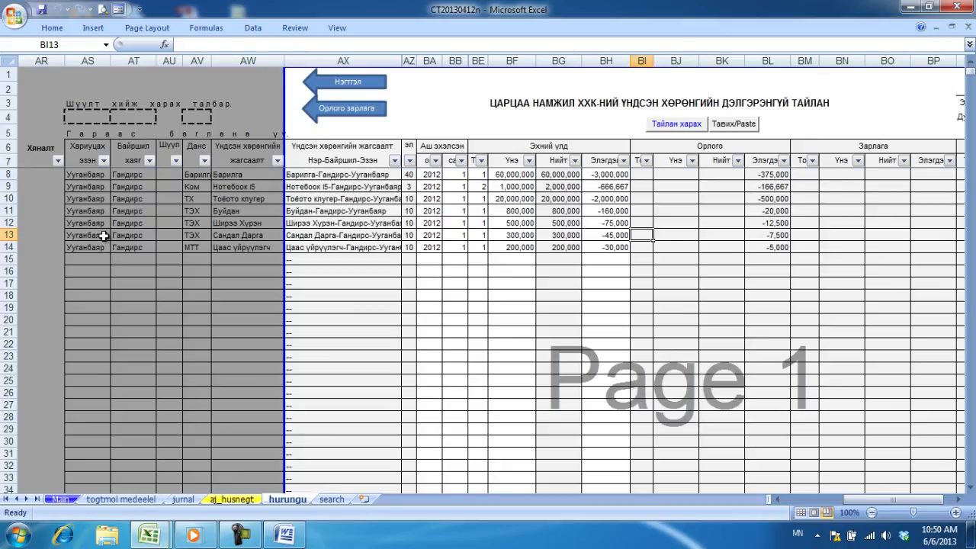
pyautogui.press('Right')
pyautogui.press('Right')
pyautogui.press('Right')
pyautogui.press('Right')
pyautogui.press('Right')
pyautogui.press('Right')
pyautogui.press('Right')
pyautogui.press('Right')
pyautogui.press('Right')
pyautogui.press('Right')
pyautogui.press('Right')
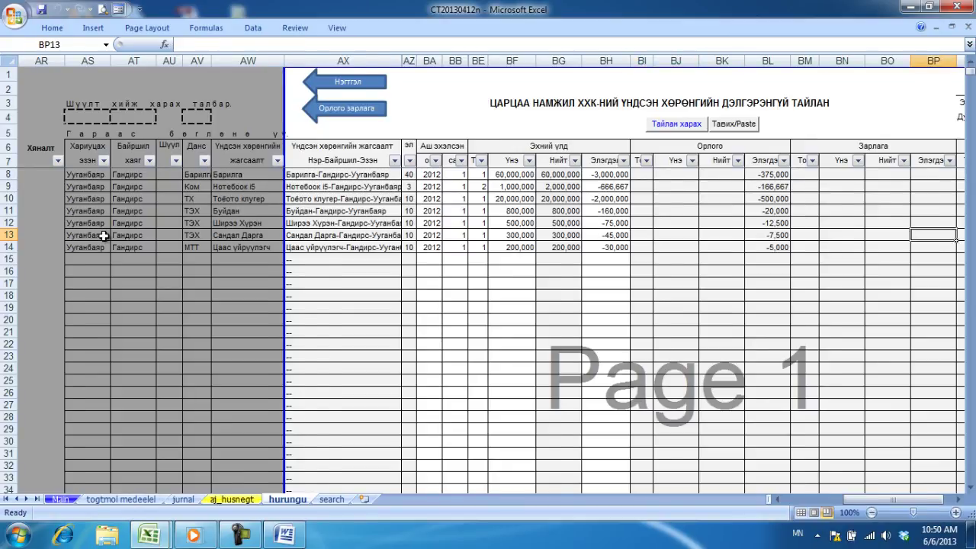
pyautogui.press('Right')
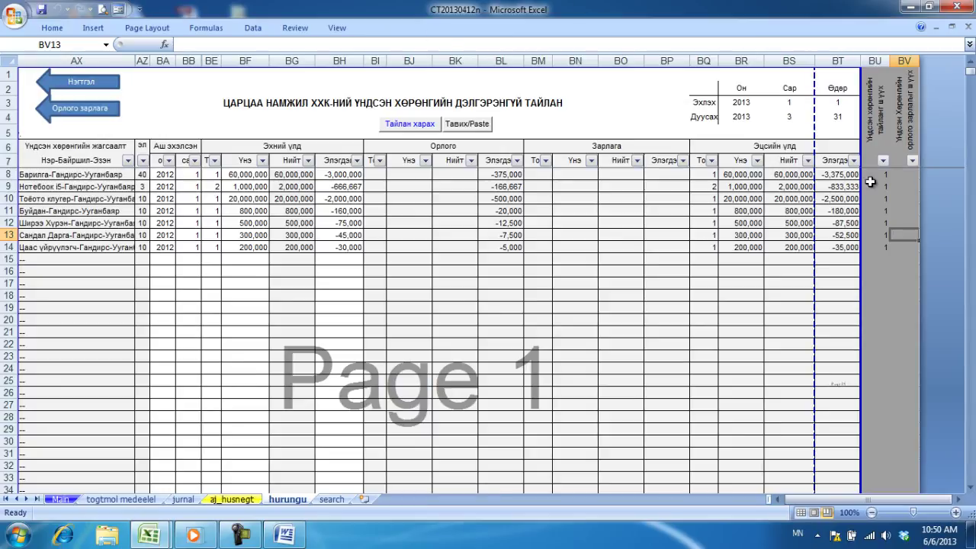
# - Filter the fixed-asset report by column BU to show only the rows marked 1
pyautogui.click(882, 161)
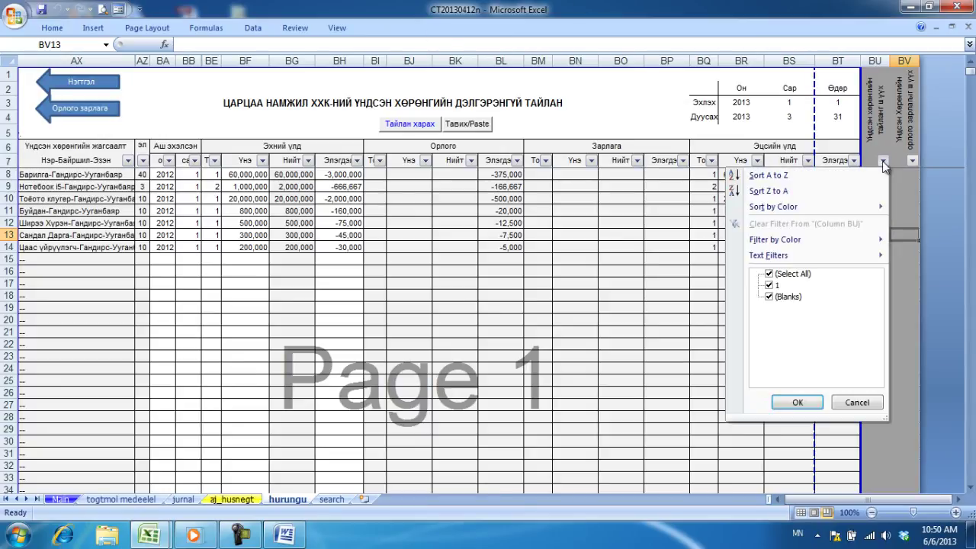
pyautogui.click(781, 276)
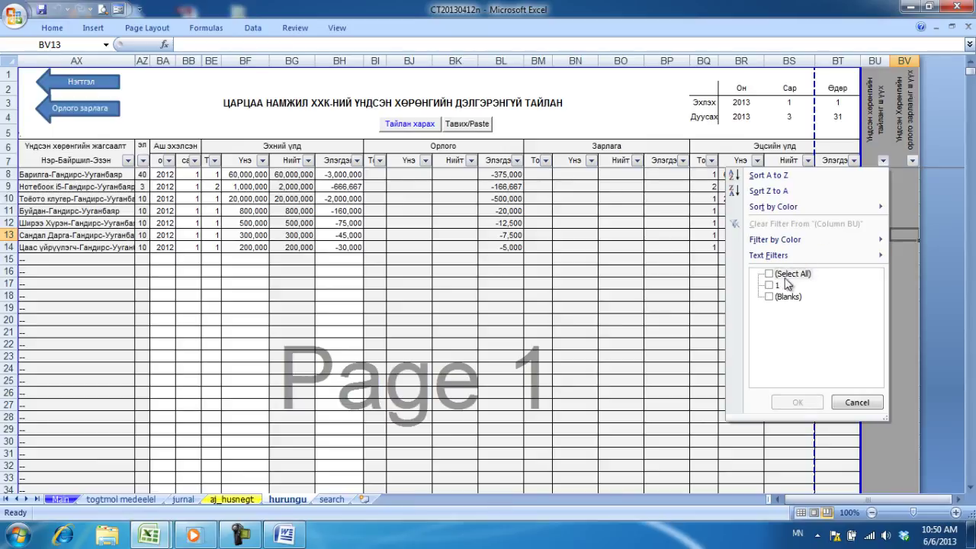
pyautogui.click(770, 286)
pyautogui.click(798, 402)
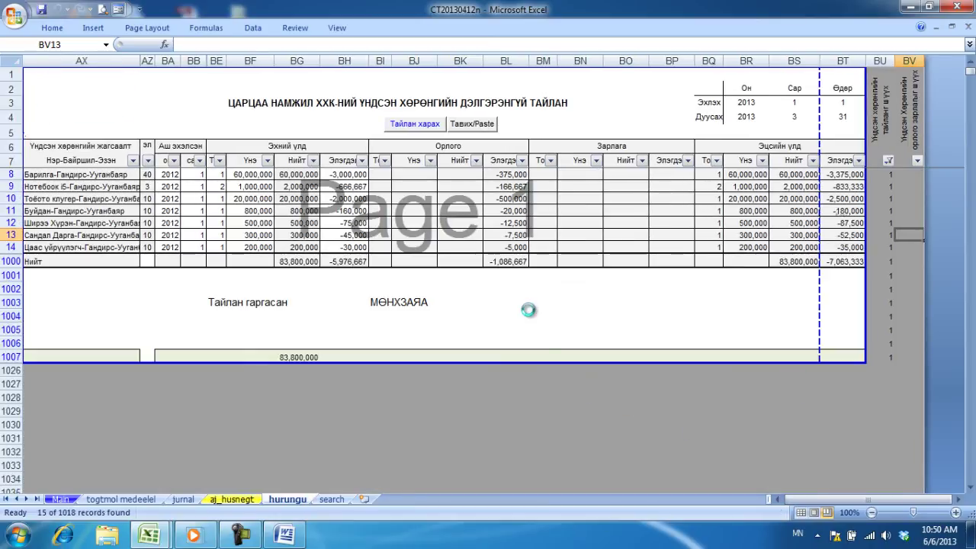
# - Examine the filtered asset rows and the Нийт row's opening-balance totals, ending at the total cost in BG1000
pyautogui.click(508, 249)
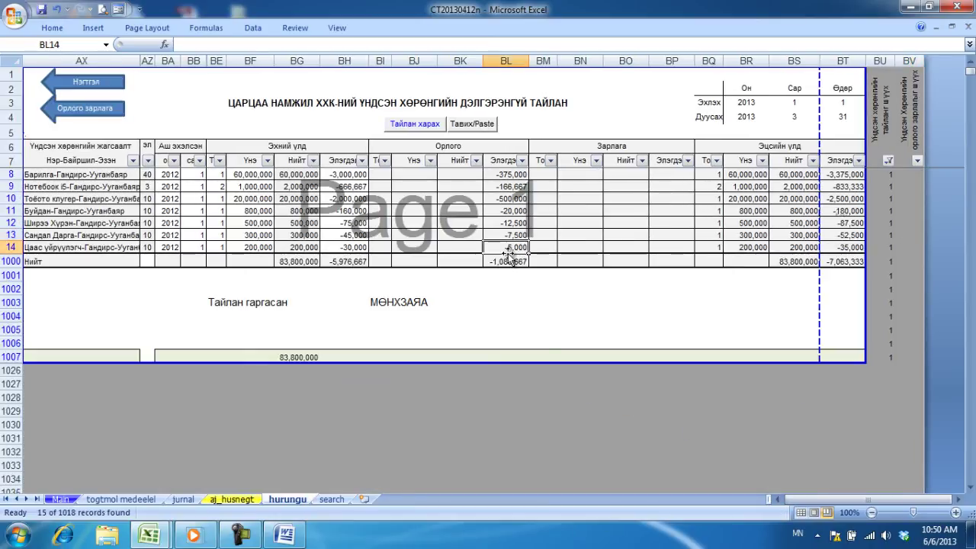
pyautogui.hotkey('ctrl', 'Left')
pyautogui.hotkey('ctrl', 'Left')
pyautogui.hotkey('ctrl', 'Left')
pyautogui.press('Right')
pyautogui.press('Right')
pyautogui.press('Right')
pyautogui.press('Right')
pyautogui.press('Right')
pyautogui.press('Right')
pyautogui.press('Right')
pyautogui.press('Right')
pyautogui.press('Right')
pyautogui.press('Right')
pyautogui.press('Right')
pyautogui.press('Right')
pyautogui.press('Down')
pyautogui.press('Left')
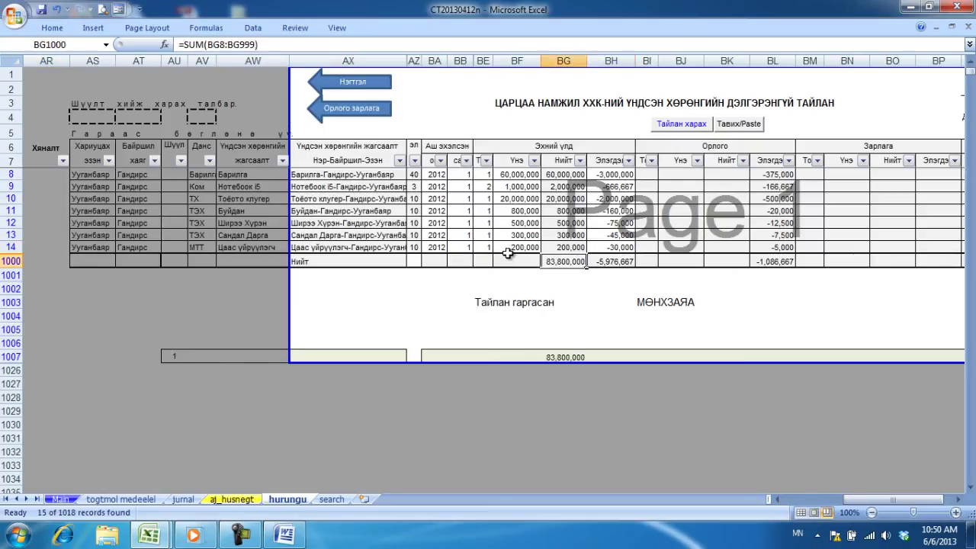
# - Compare the register's opening cost and depreciation totals in BG1000:BH1000 with G12:H12 in the video workbook
pyautogui.press('Right')
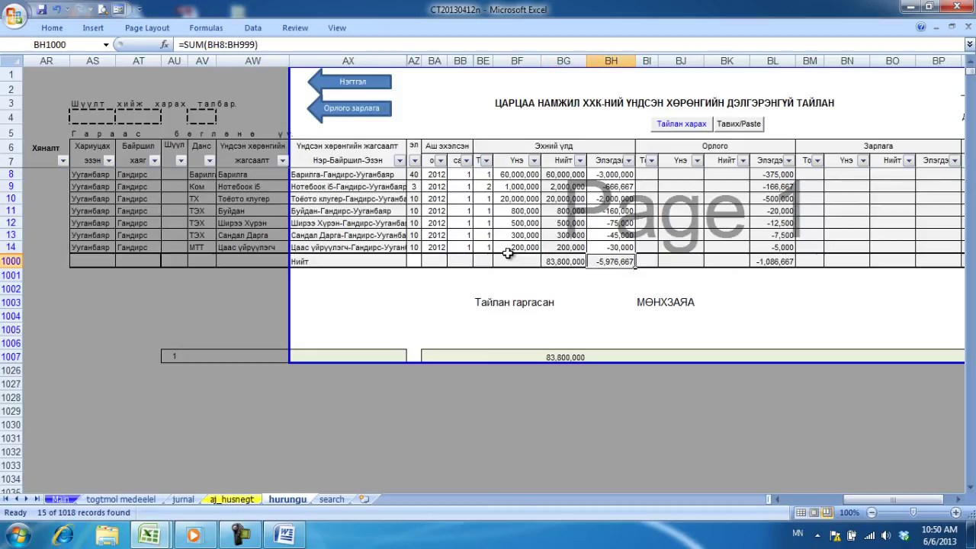
pyautogui.moveTo(568, 261); pyautogui.dragTo(608, 263)
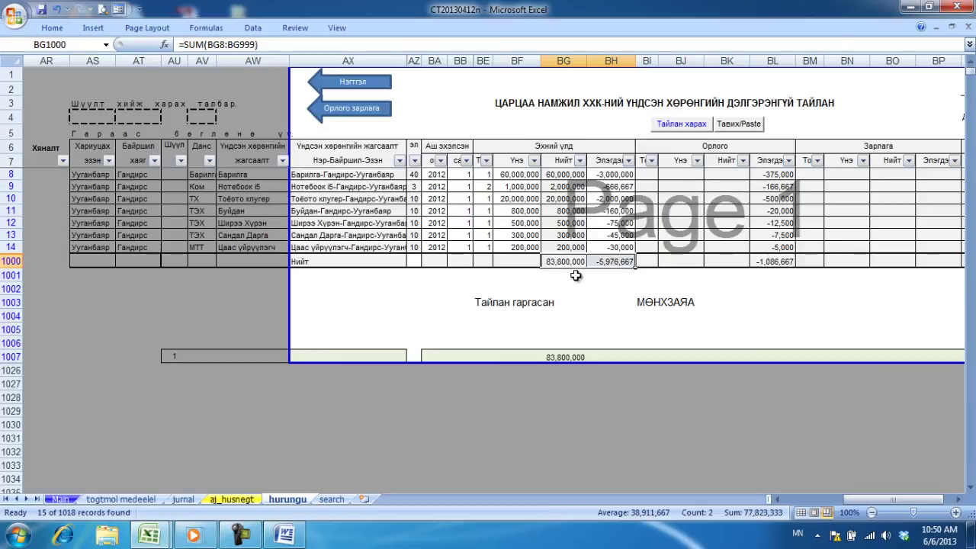
pyautogui.click(162, 528)
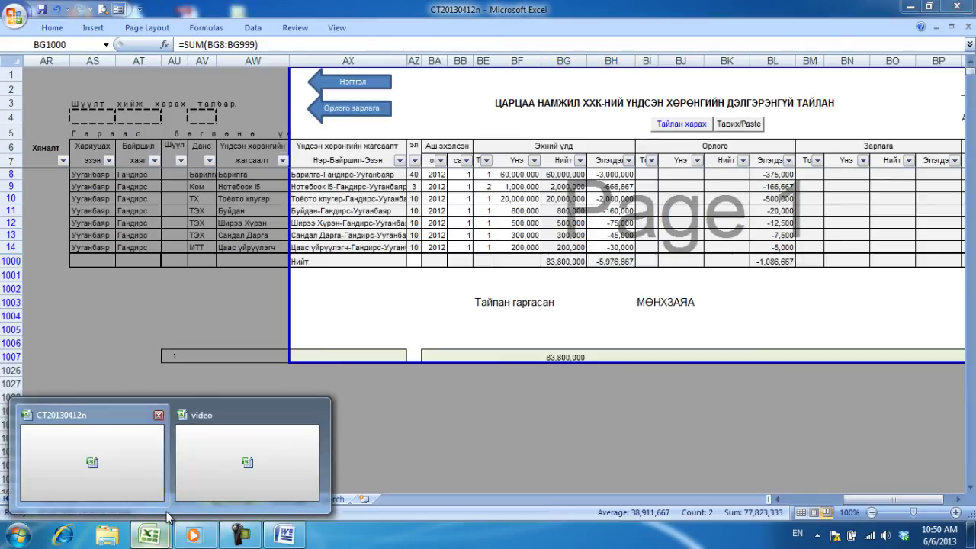
pyautogui.click(220, 457)
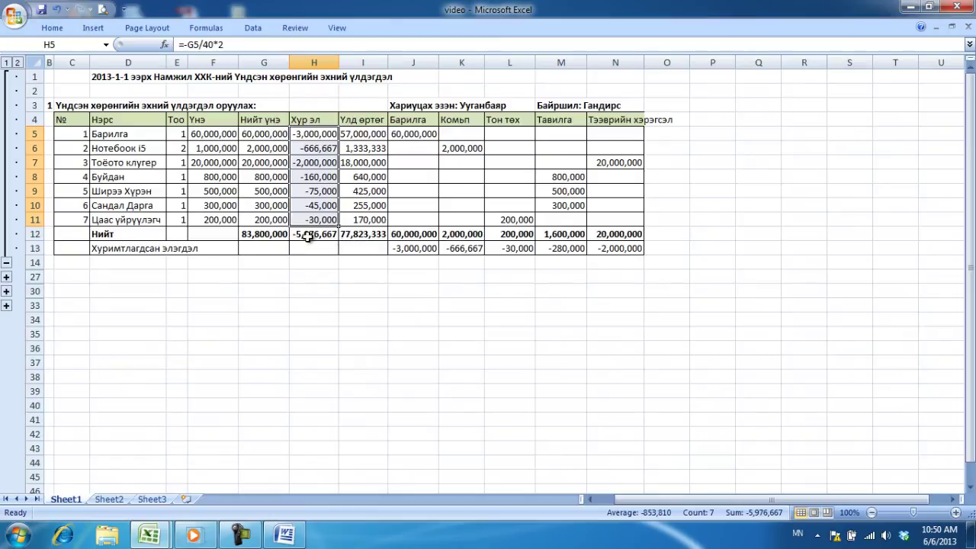
pyautogui.moveTo(282, 236); pyautogui.dragTo(308, 240)
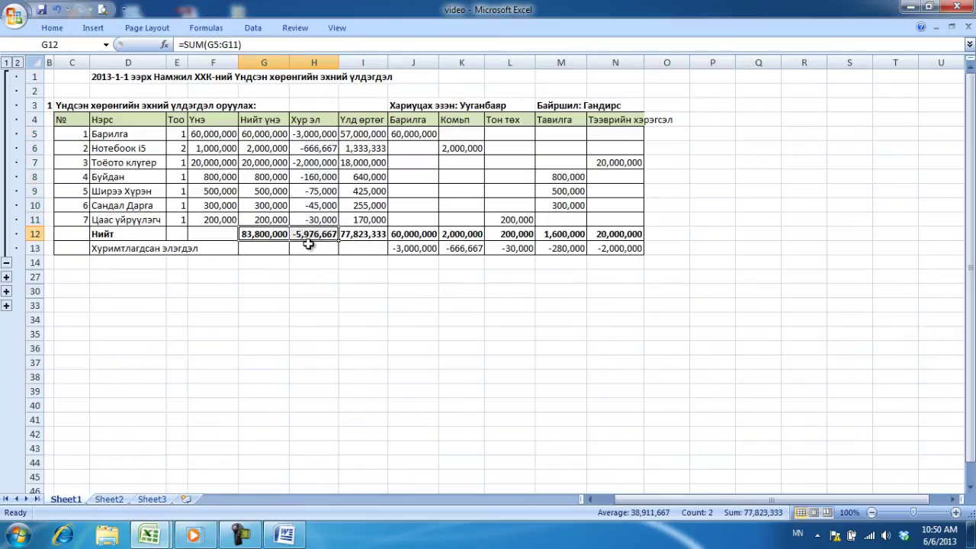
pyautogui.moveTo(160, 538)
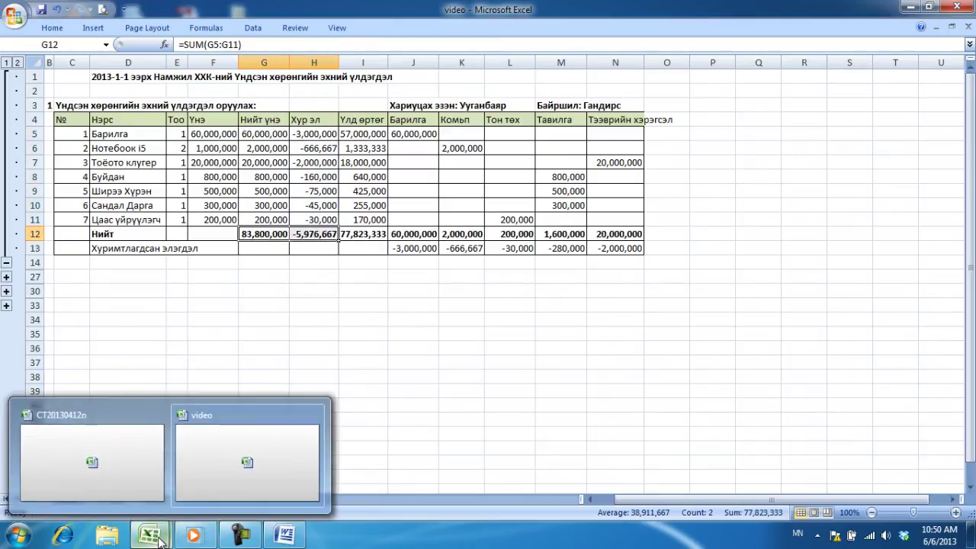
pyautogui.click(124, 473)
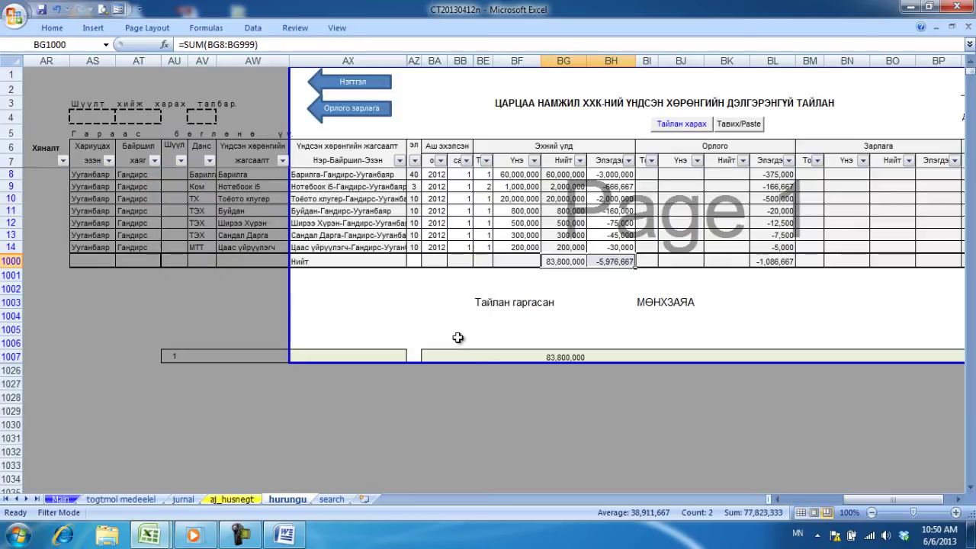
pyautogui.click(610, 223)
pyautogui.moveTo(568, 260); pyautogui.dragTo(594, 259)
# - Remove the column BU filter from the detailed fixed-asset report by including all values, blanks as well
pyautogui.hotkey('ctrl', 'Right')
pyautogui.hotkey('ctrl', 'Right')
pyautogui.hotkey('ctrl', 'Right')
pyautogui.hotkey('ctrl', 'Right')
pyautogui.hotkey('ctrl', 'Right')
pyautogui.click(887, 162)
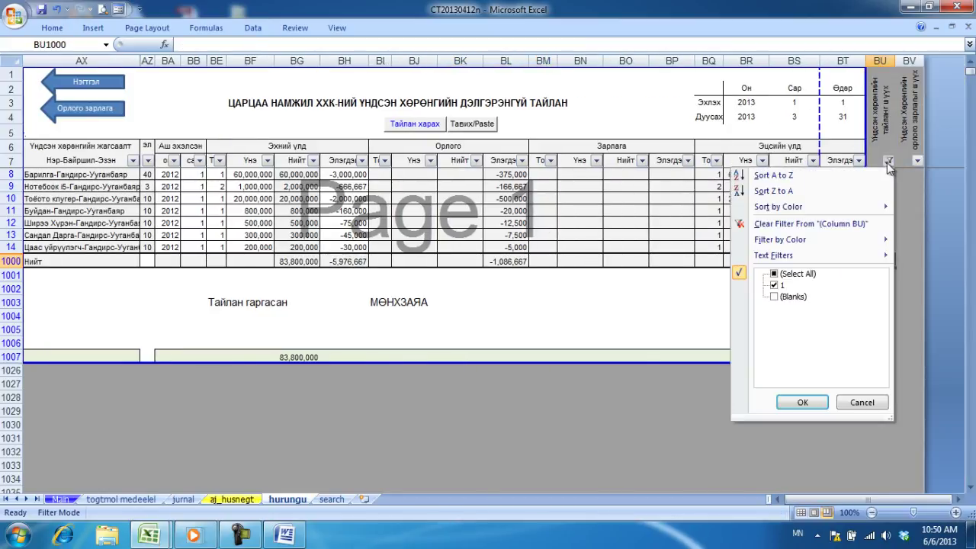
pyautogui.click(791, 276)
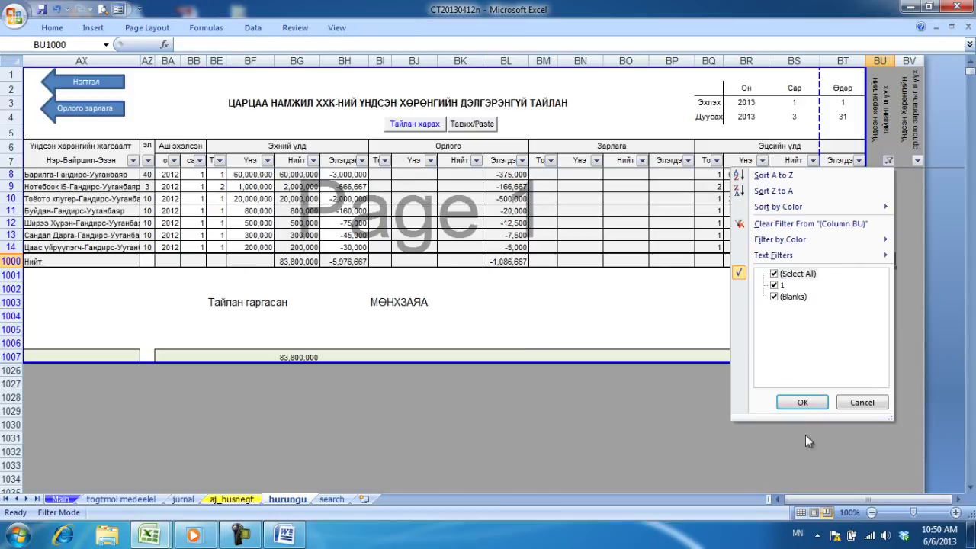
pyautogui.click(802, 402)
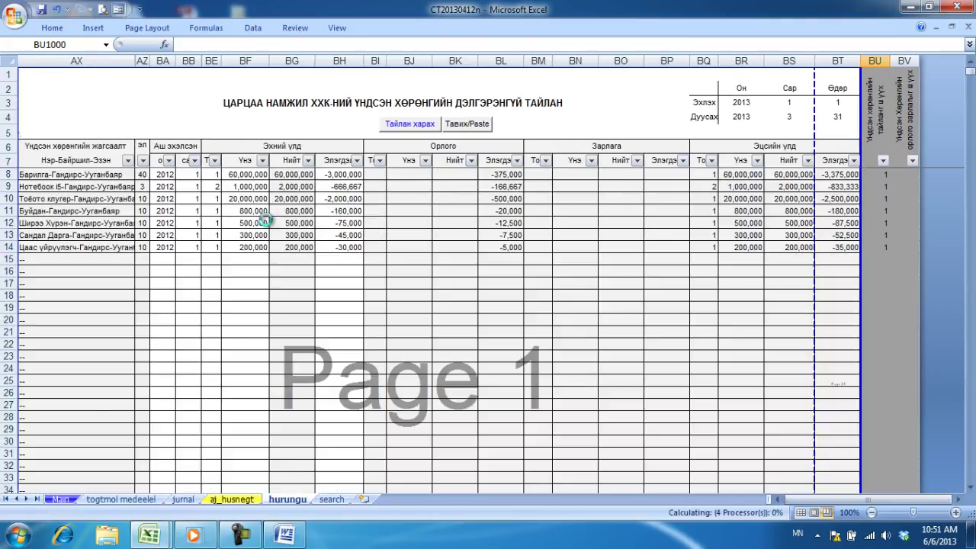
# - Open the fixed-asset summary report (Үндсэн хөрөнгийн нэгтгэл тайлан) through the report's MagicFinance dialog
pyautogui.press('Left')
pyautogui.press('Left')
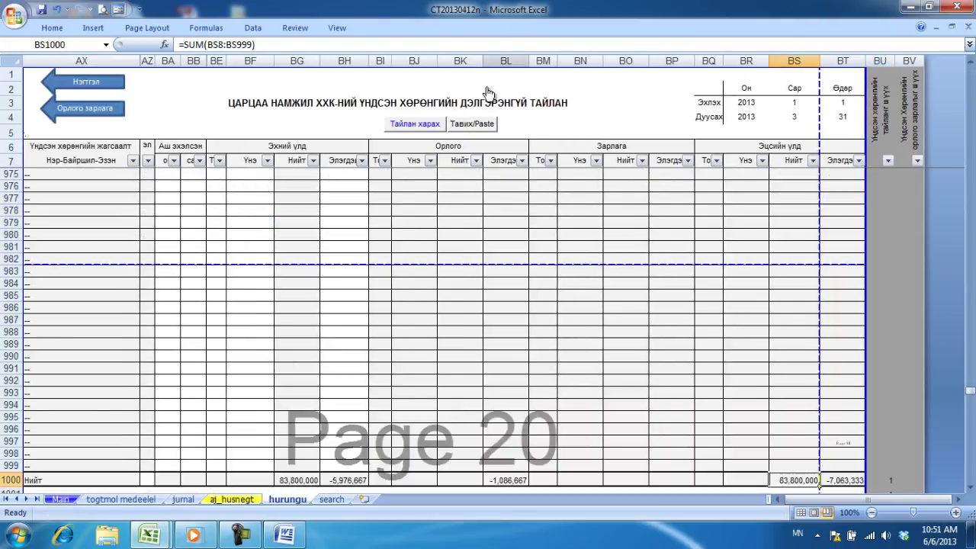
pyautogui.click(425, 124)
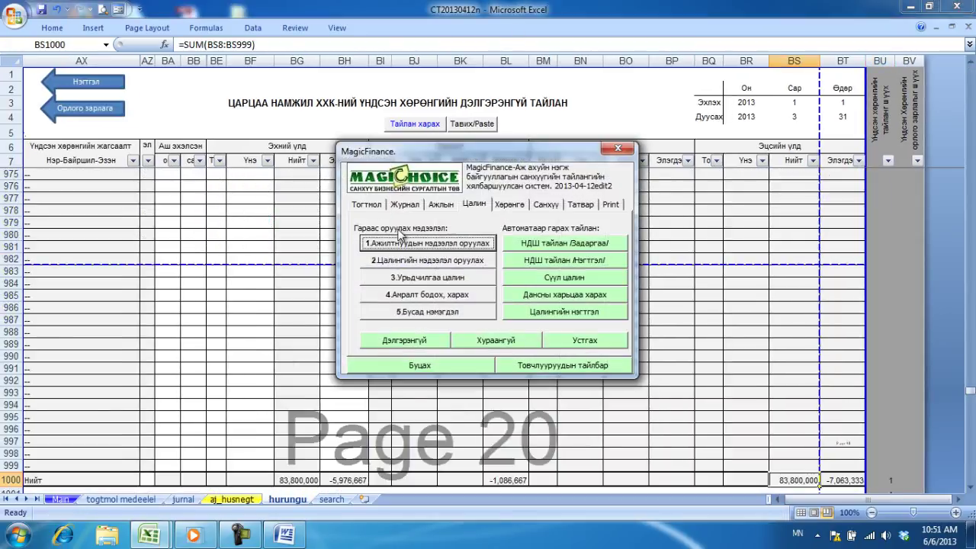
pyautogui.click(510, 204)
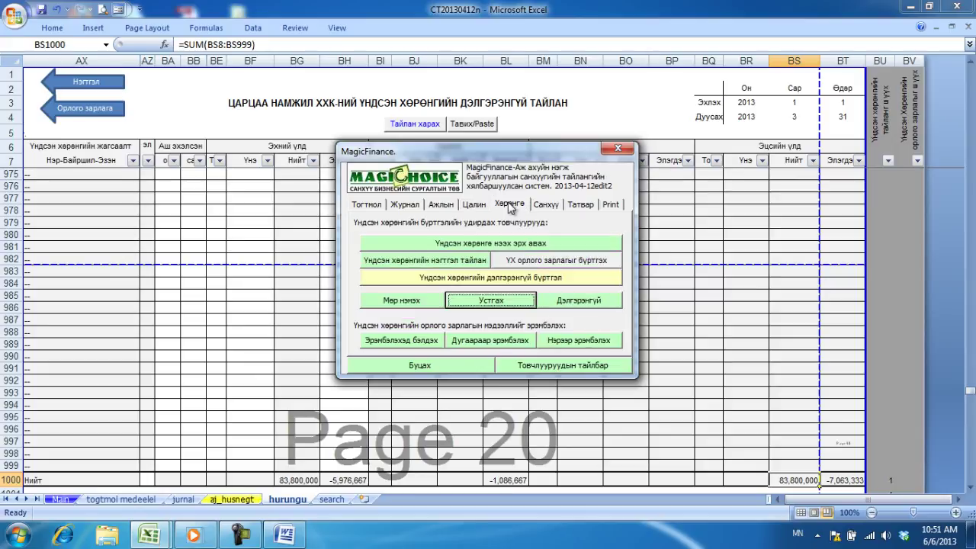
pyautogui.click(418, 263)
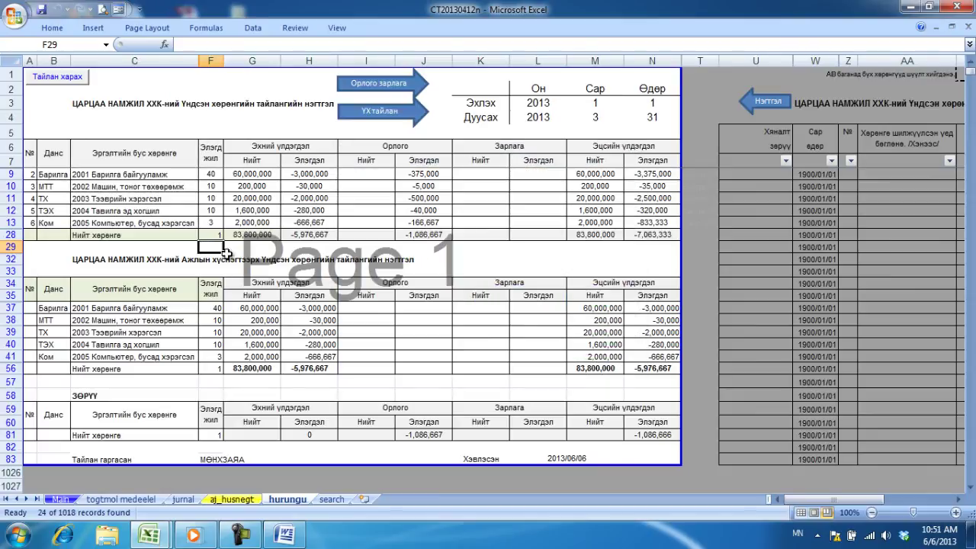
# - Review the register-based summary table from its title to the Нийт хөрөнгө opening cost and depreciation in G28:H28
pyautogui.click(466, 405)
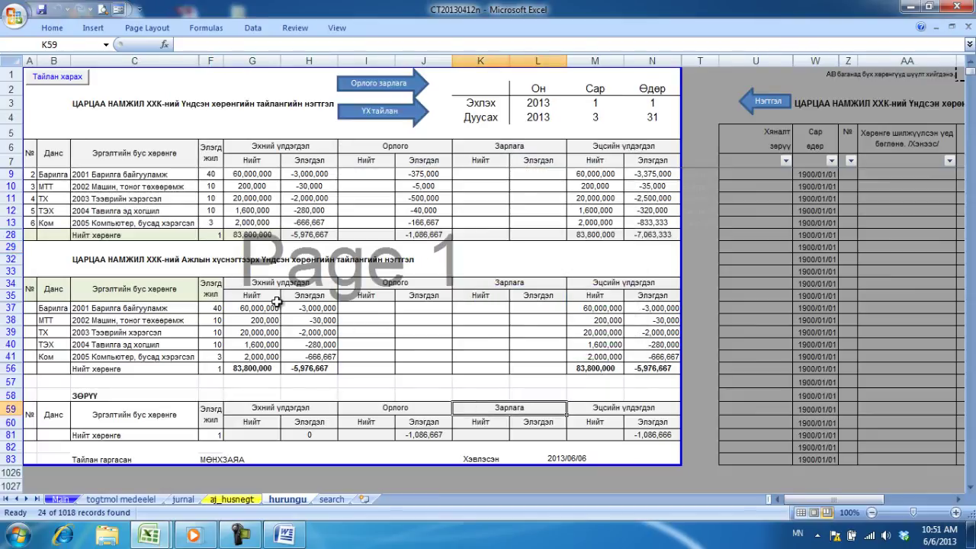
pyautogui.moveTo(137, 107); pyautogui.dragTo(299, 107)
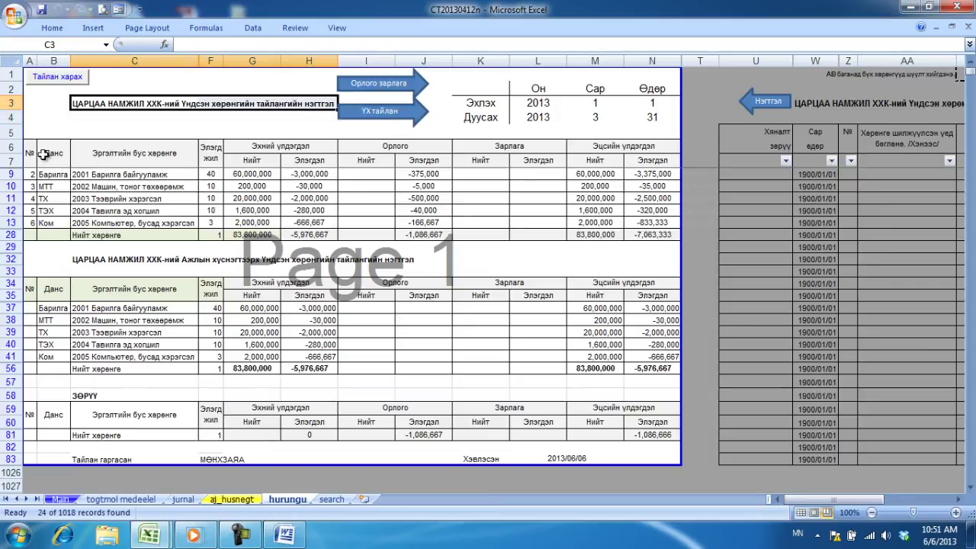
pyautogui.moveTo(32, 154); pyautogui.dragTo(317, 236)
pyautogui.click(261, 235)
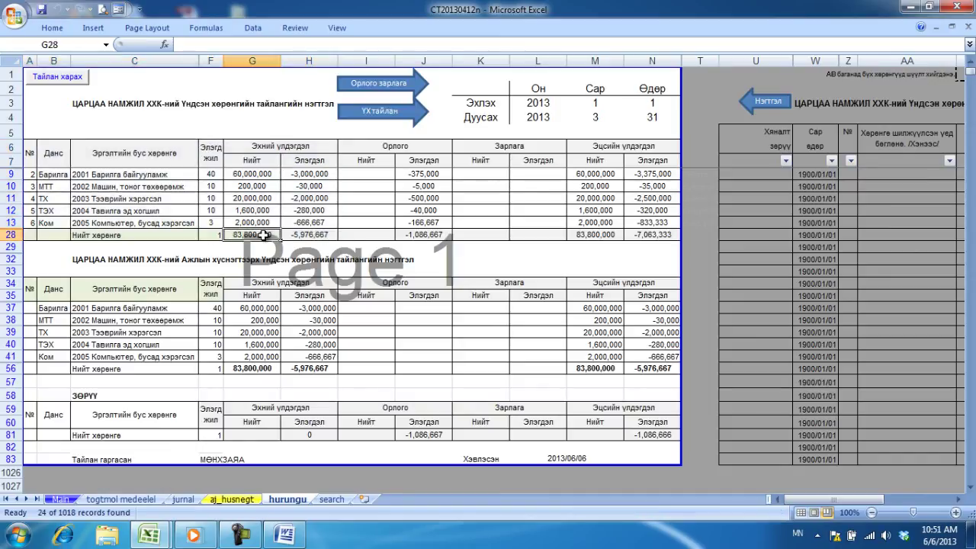
pyautogui.click(305, 235)
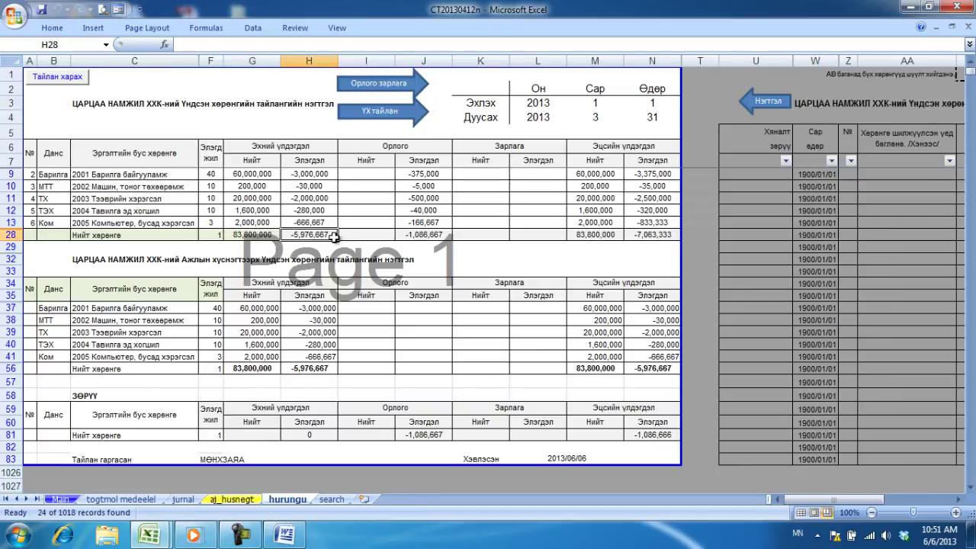
pyautogui.moveTo(307, 235); pyautogui.dragTo(265, 245)
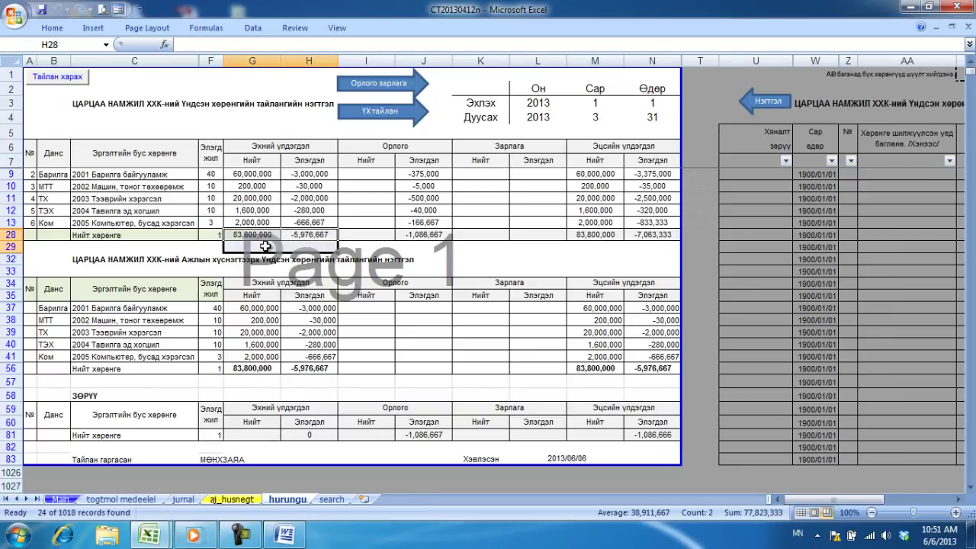
# - Examine the opening balances in the worksheet-based summary (Ажлын хүснэгт) and the ЗӨРҮҮ difference table below it
pyautogui.moveTo(190, 259); pyautogui.dragTo(400, 261)
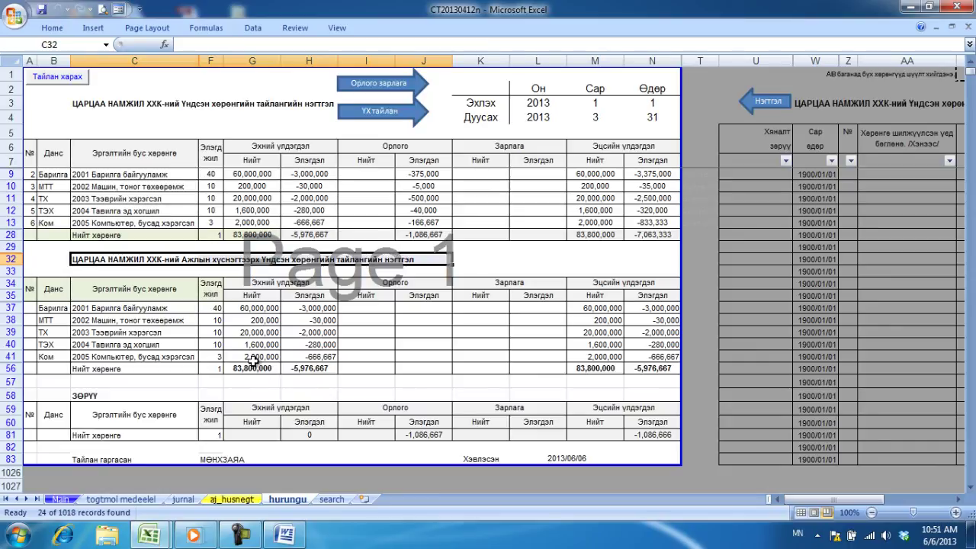
pyautogui.moveTo(265, 282); pyautogui.dragTo(294, 371)
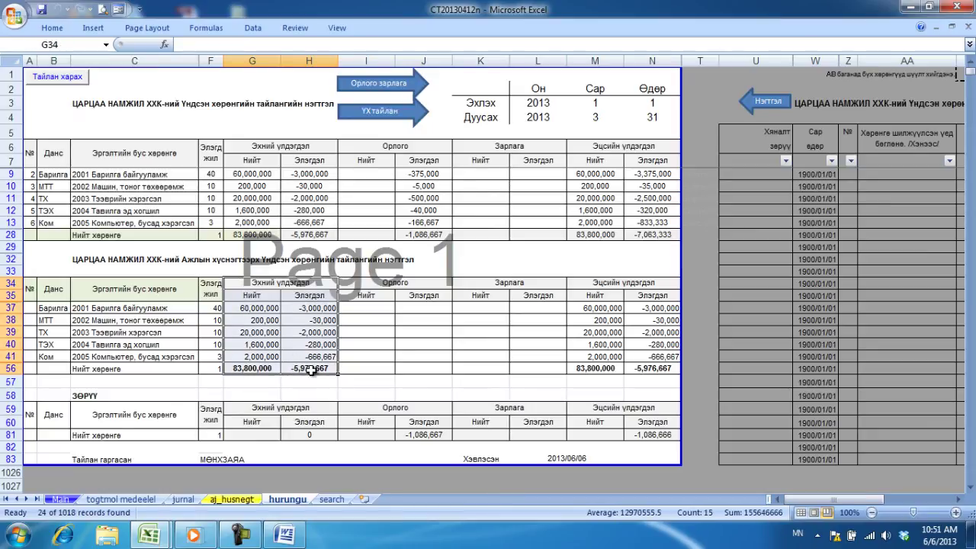
pyautogui.click(332, 370)
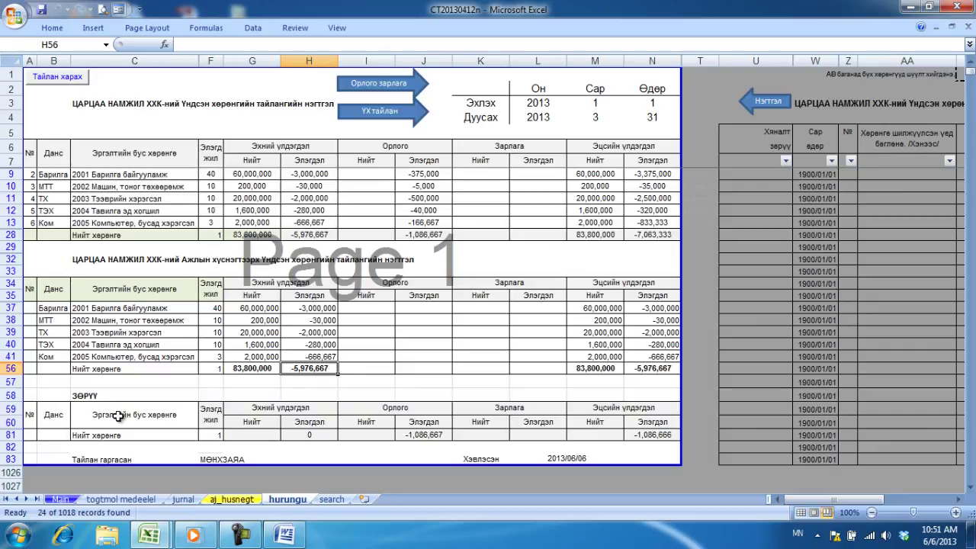
pyautogui.click(84, 395)
pyautogui.moveTo(87, 396); pyautogui.dragTo(317, 439)
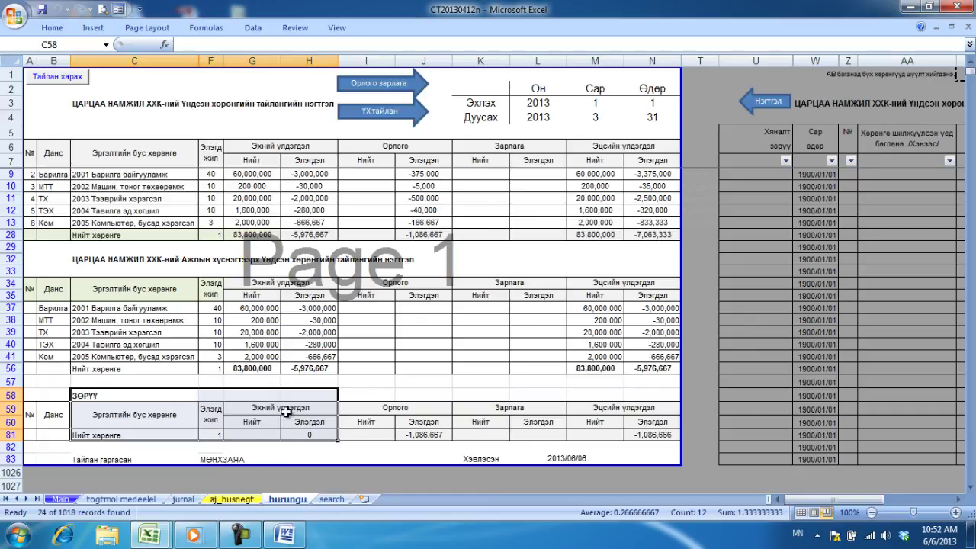
# - Check the Зөрсөн дүн value and the hint for fixed-asset opening-balance check 7 on the Main sheet
pyautogui.click(61, 499)
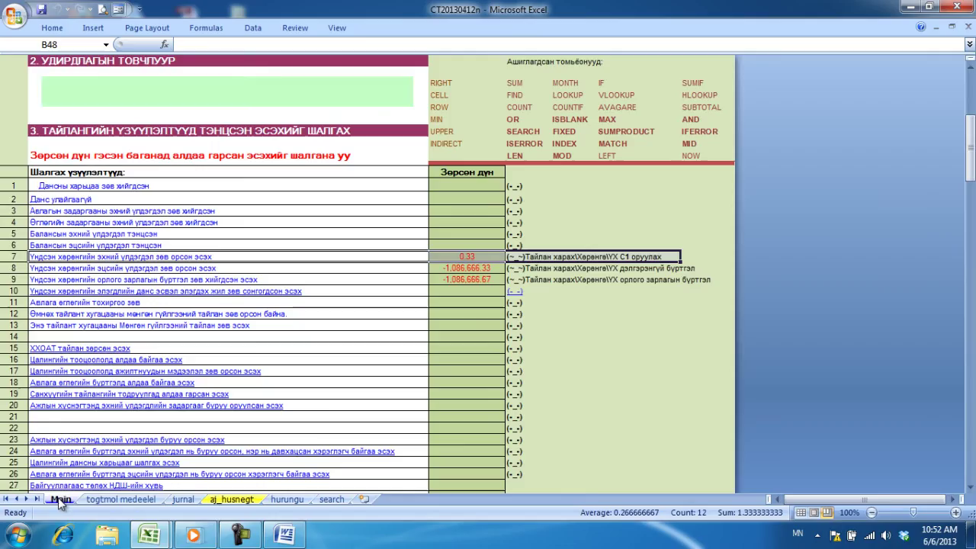
pyautogui.click(329, 258)
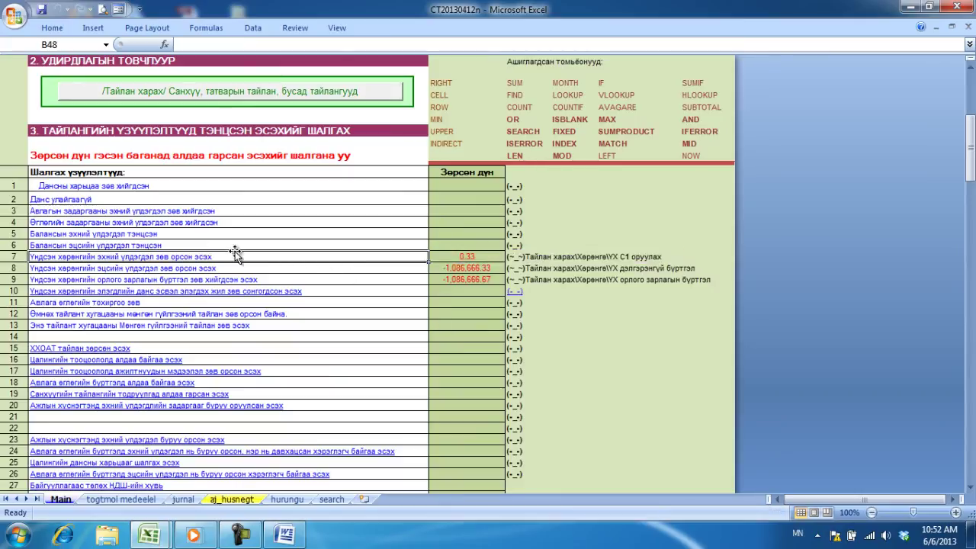
pyautogui.click(454, 258)
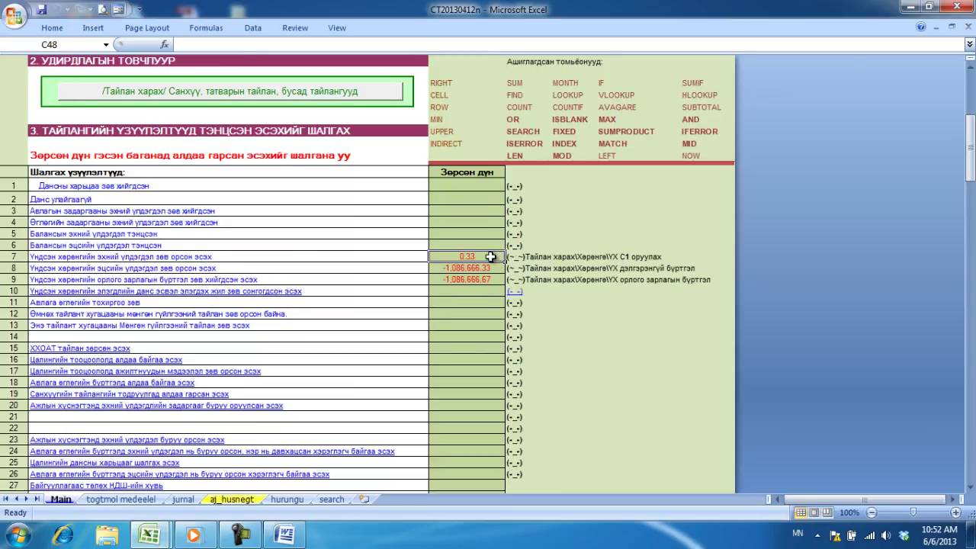
pyautogui.moveTo(530, 258); pyautogui.dragTo(618, 256)
pyautogui.moveTo(491, 256); pyautogui.dragTo(597, 256)
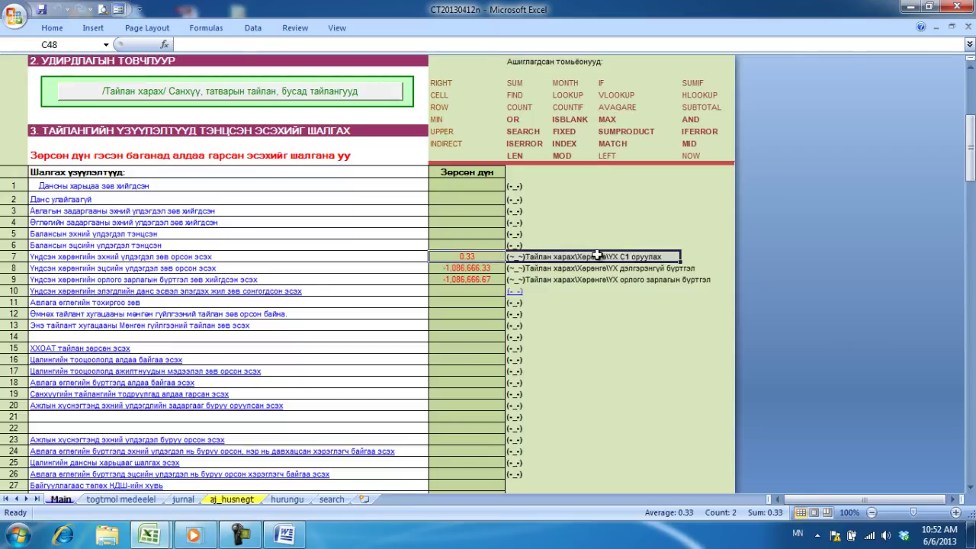
# - Recheck the worksheet-based opening balances and the opening-balance difference in F59:H81 on the hurungu sheet
pyautogui.click(296, 503)
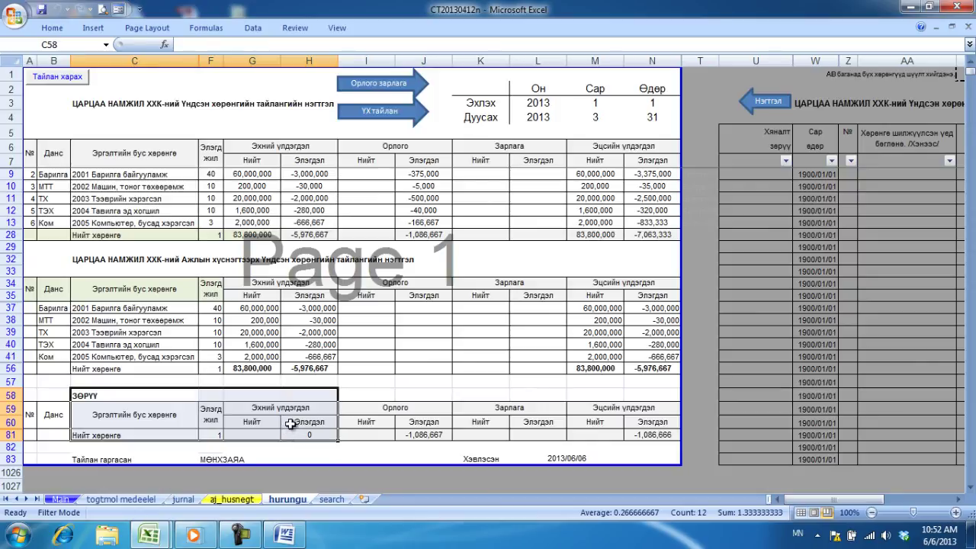
pyautogui.moveTo(309, 368); pyautogui.dragTo(258, 320)
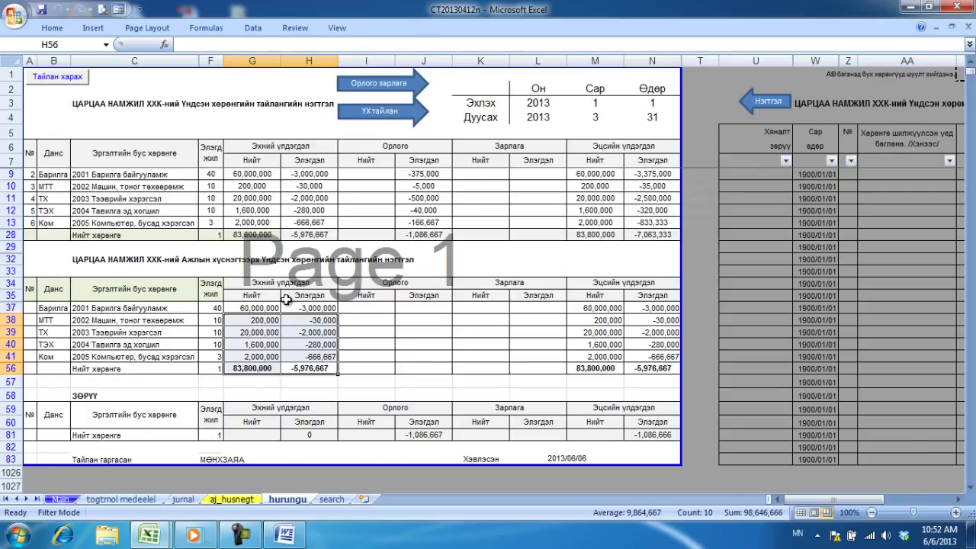
pyautogui.moveTo(210, 414); pyautogui.dragTo(305, 435)
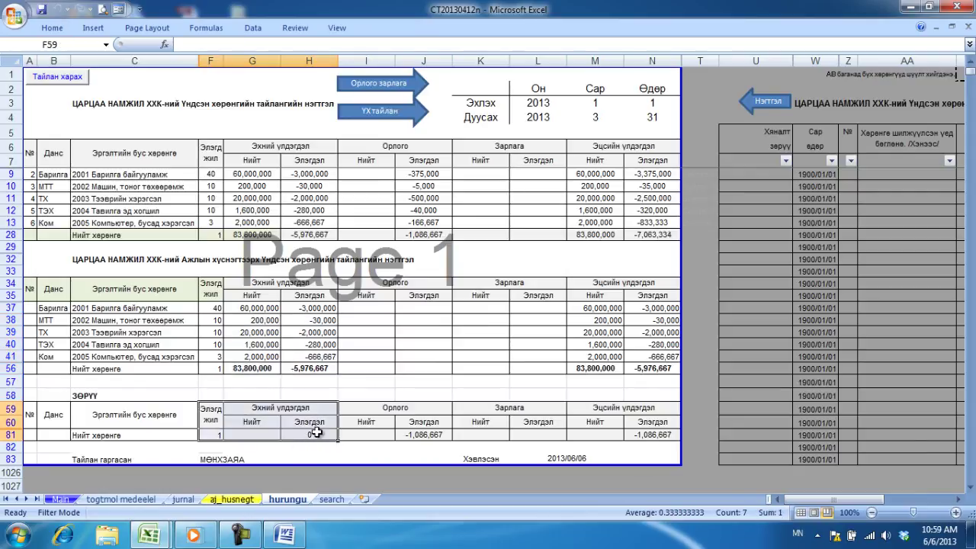
# - Return to the Main sheet and recheck the differences for fixed-asset checks 7 and 8
pyautogui.click(61, 499)
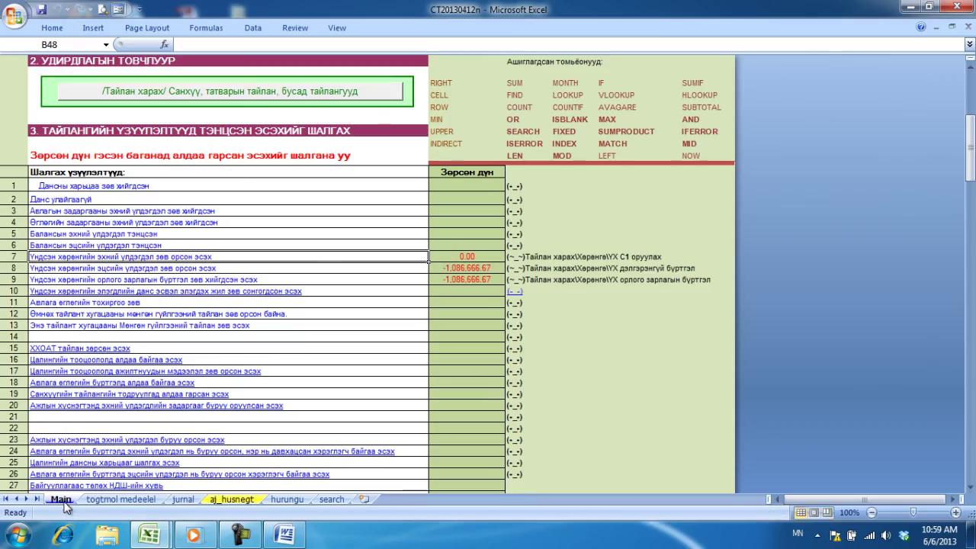
pyautogui.moveTo(374, 255)
pyautogui.mouseDown()
pyautogui.moveTo(489, 258)
pyautogui.moveTo(383, 263)
pyautogui.mouseUp()
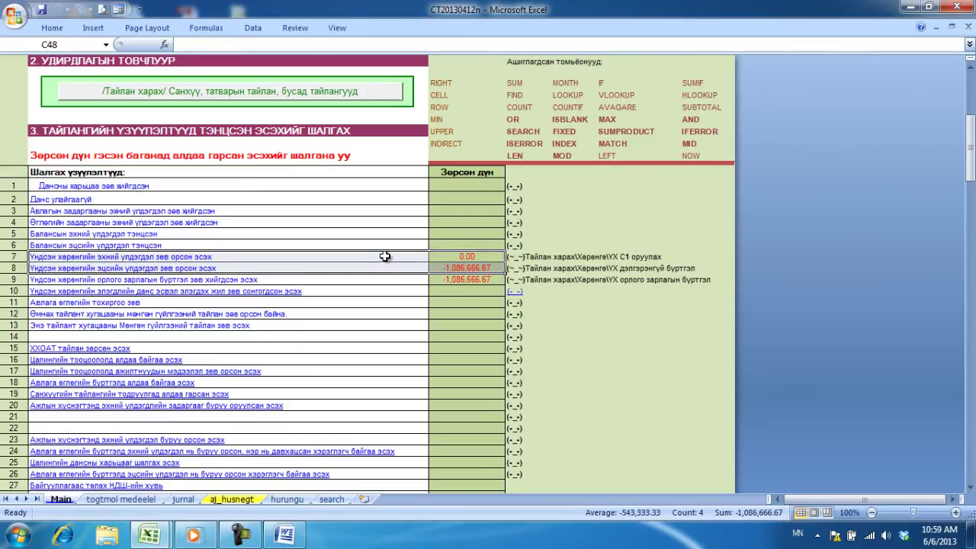
pyautogui.click(399, 403)
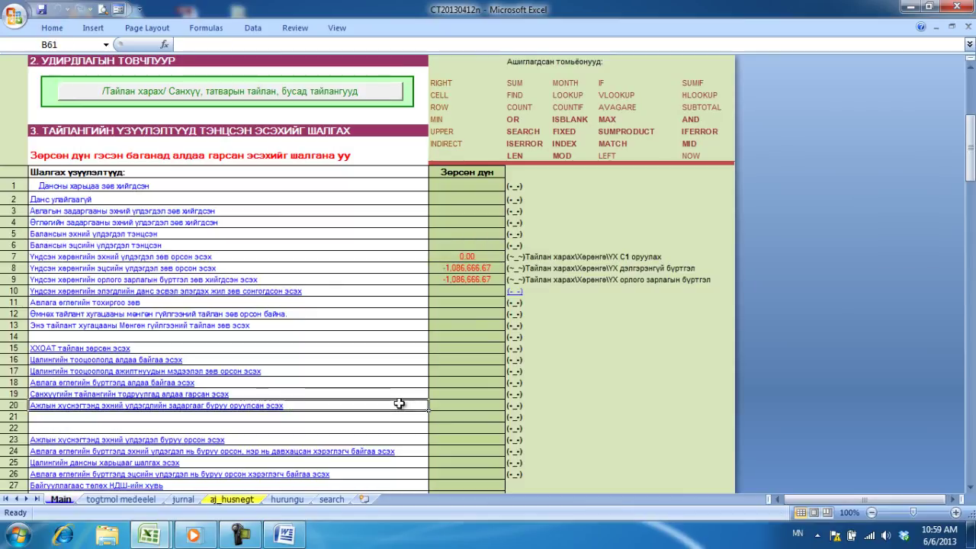
pyautogui.click(241, 535)
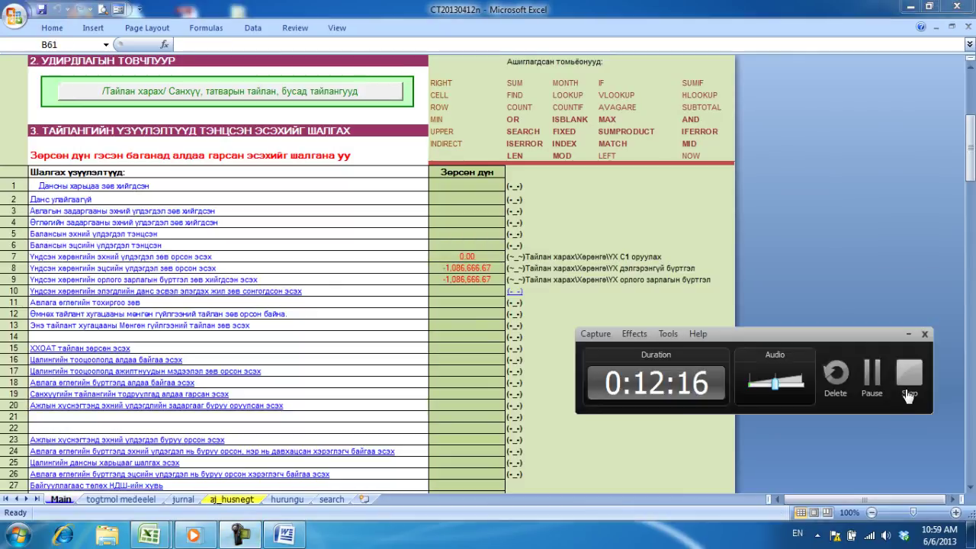